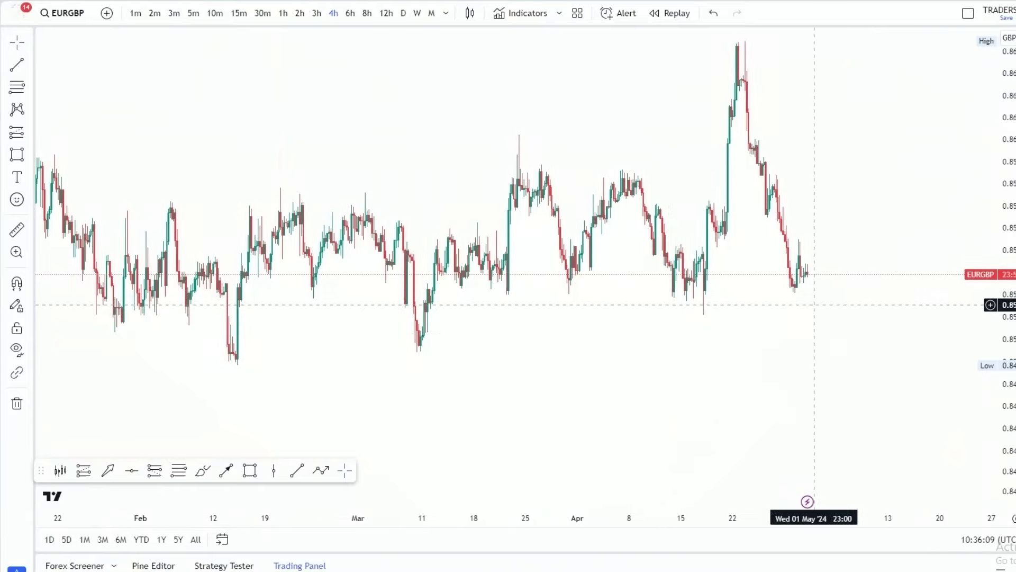
Examine the EURGBP price swings on the 4-hour chart from January to May, briefly comparing them with the 1-hour timeframe
left_click_drag(493, 365, 713, 385)
scroll(941, 262, "left", 2)
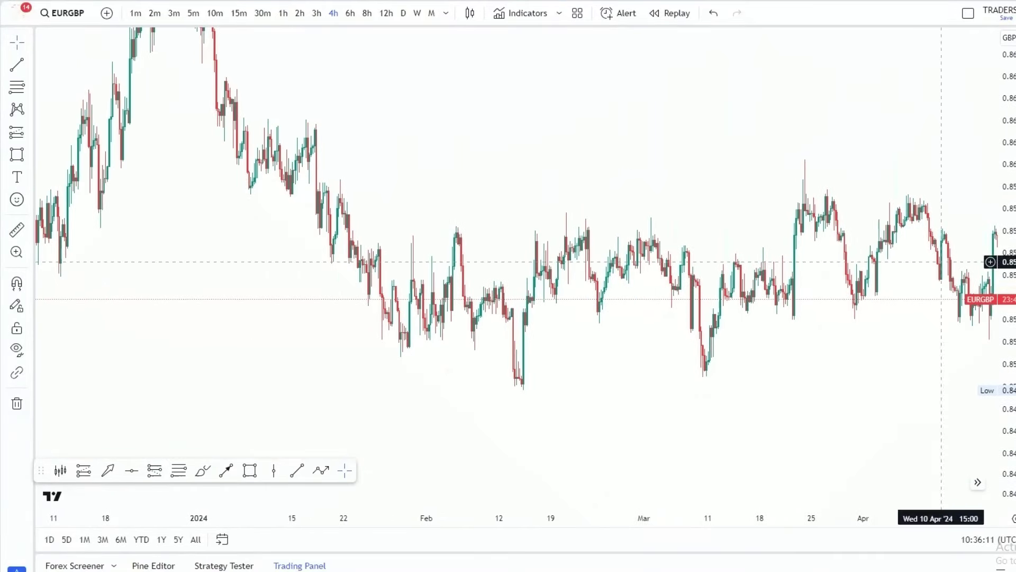
scroll(794, 265, "right", 3)
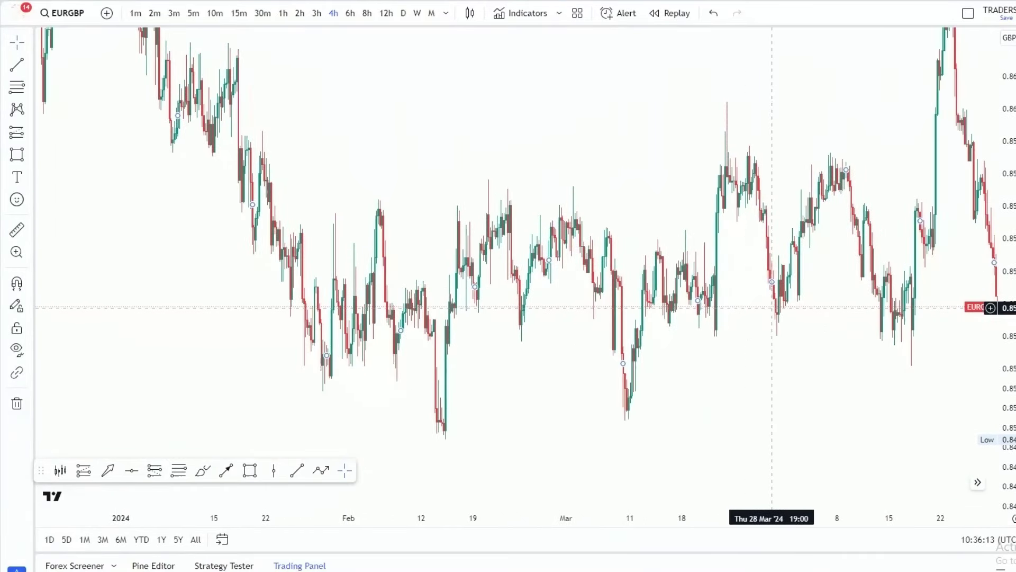
scroll(752, 349, "right", 2)
scroll(857, 304, "right", 3)
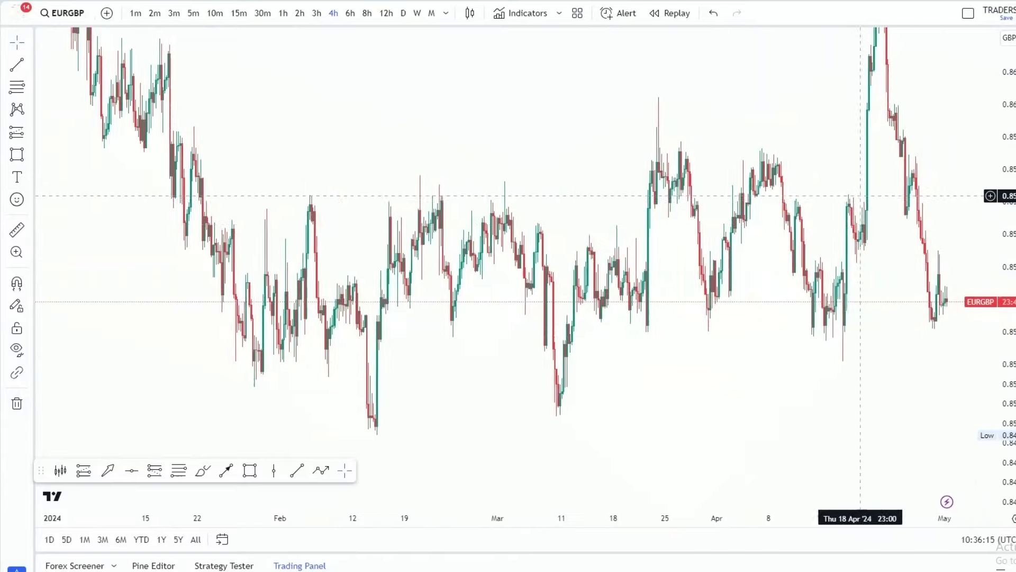
left_click(284, 13)
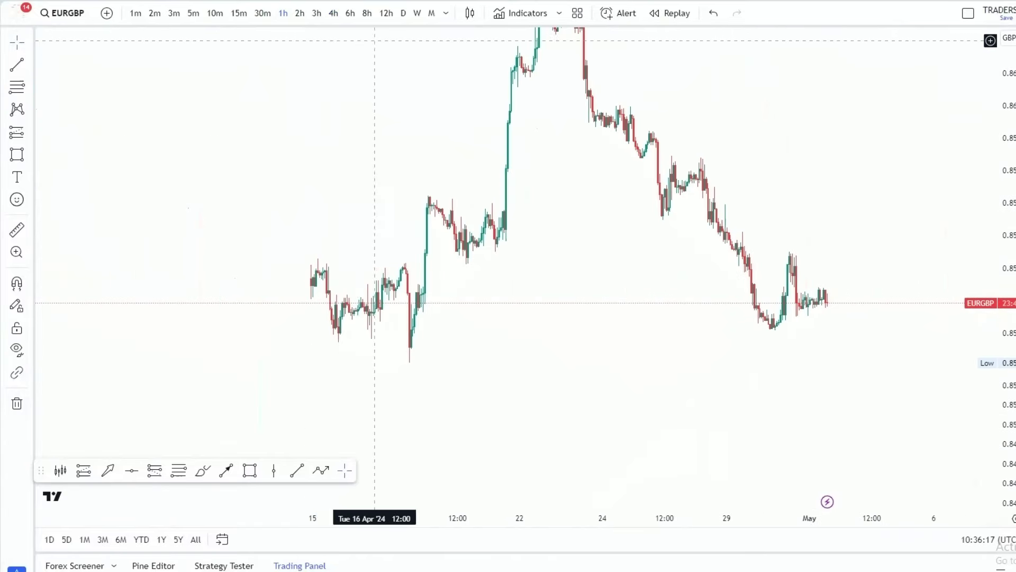
left_click(333, 13)
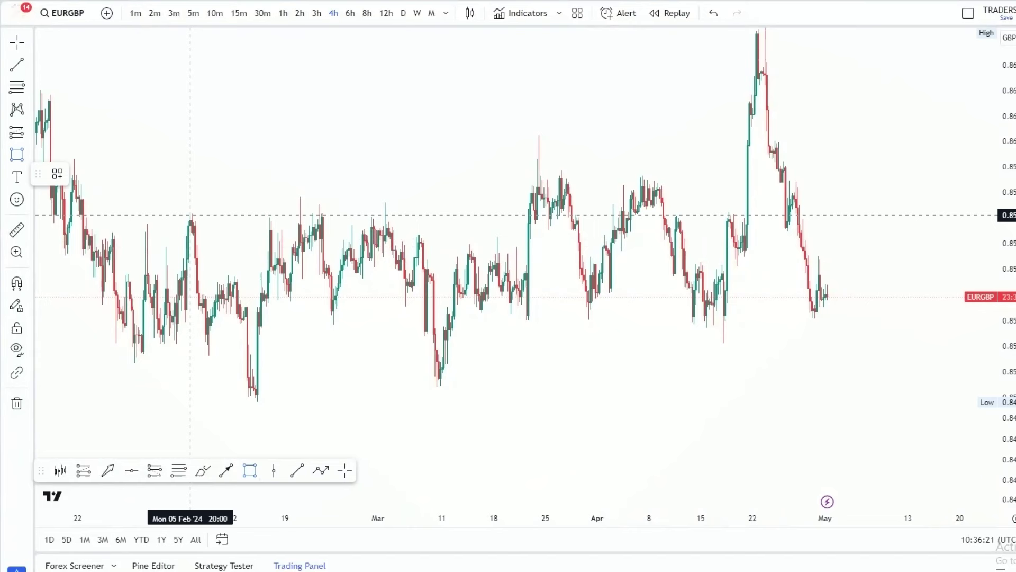
Cover the sideways price range from 30 January to 13 May with a rectangle and delete it
mouse_move(140, 154)
left_mouse_down()
mouse_move(686, 404)
mouse_move(914, 379)
left_mouse_up()
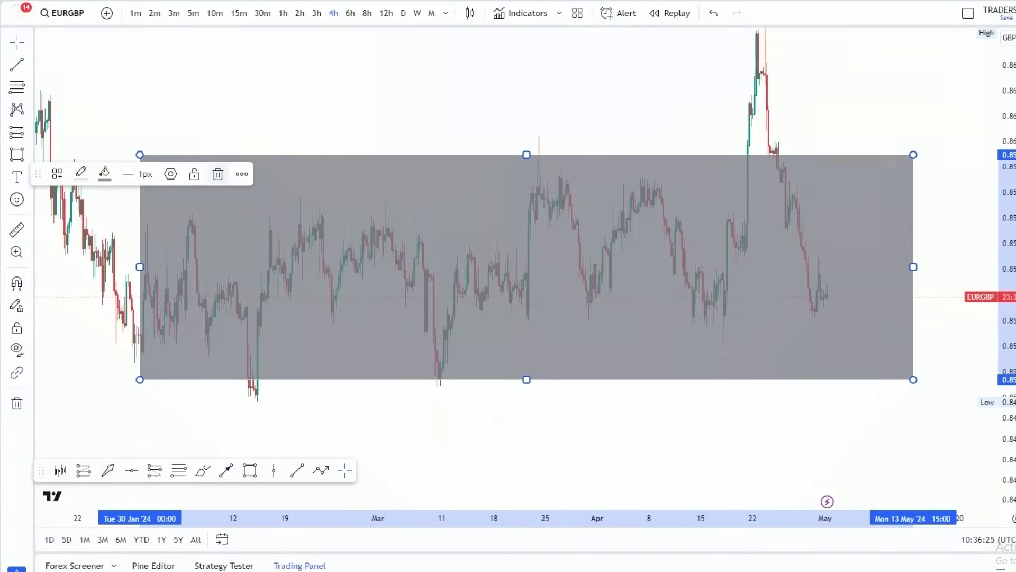
key("Delete")
Trace the range's up and down swings from mid-February to mid-April with a path arrow, and delete the path
left_click(321, 470)
left_click(267, 357)
left_click(343, 233)
left_click(446, 383)
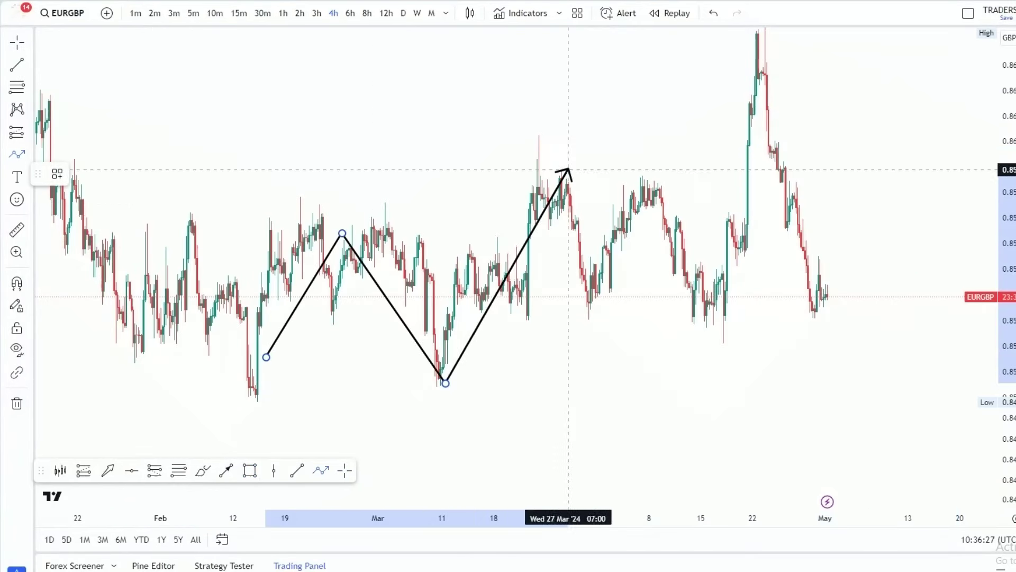
left_click(572, 167)
left_click(643, 296)
left_click(688, 199)
double_click(713, 269)
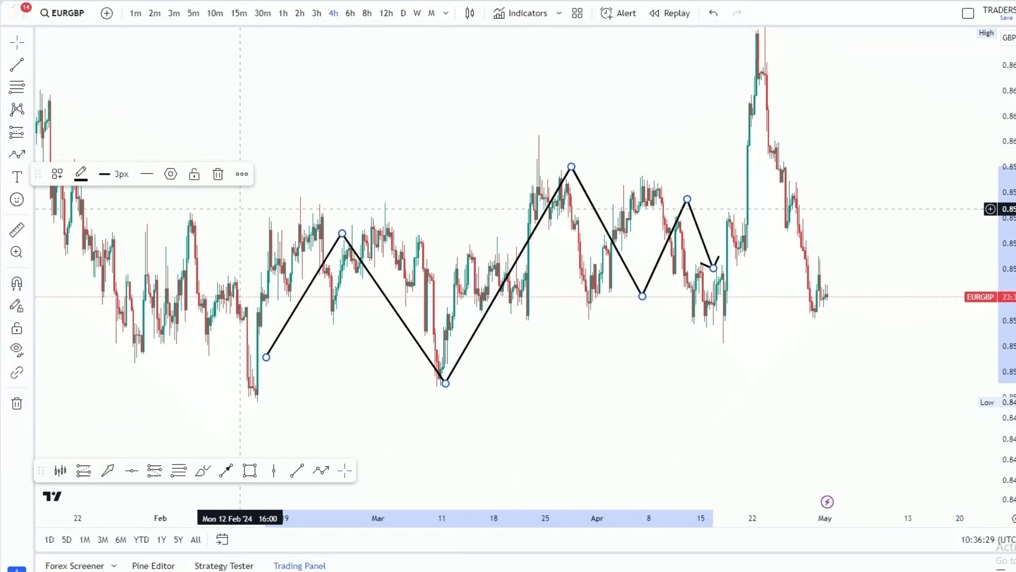
left_click(242, 174)
left_click(218, 173)
Mark the support zone with a thin rectangle along the swing lows from 15 March into early May, trimming its lower edge
scroll(741, 370, "up", 5)
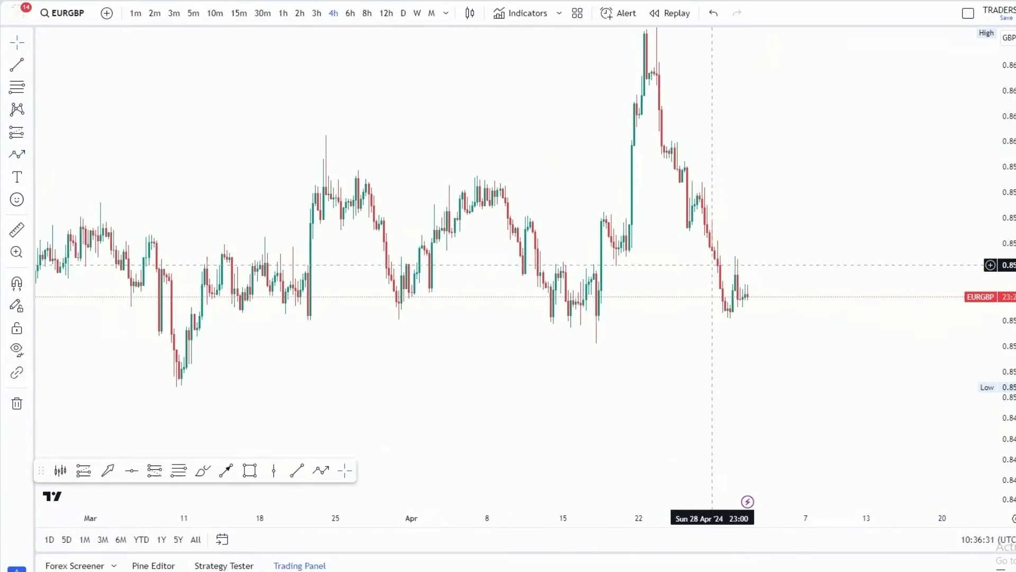
scroll(742, 370, "left", 5)
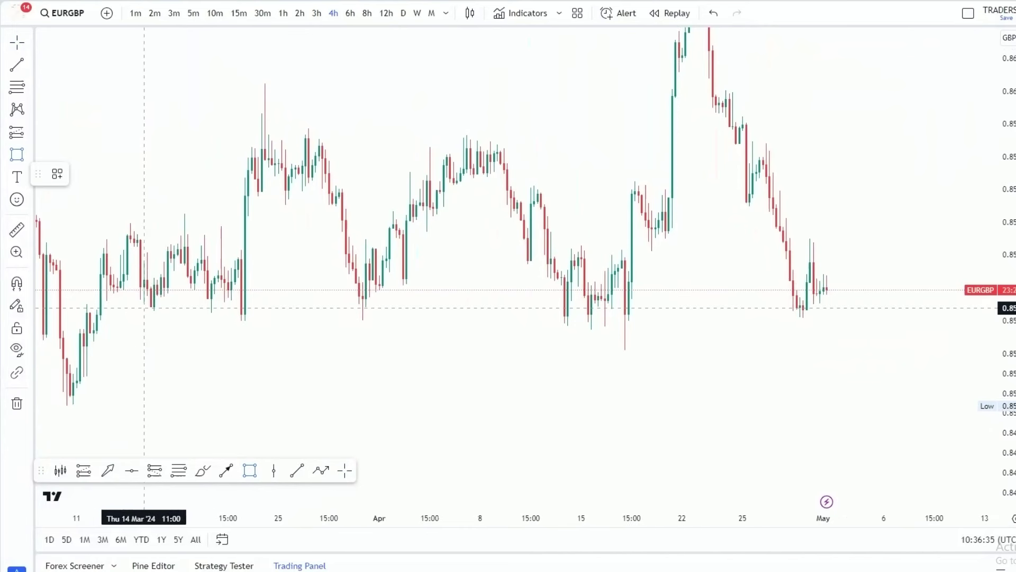
mouse_move(158, 304)
left_mouse_down()
mouse_move(667, 345)
mouse_move(921, 325)
mouse_move(894, 322)
left_mouse_up()
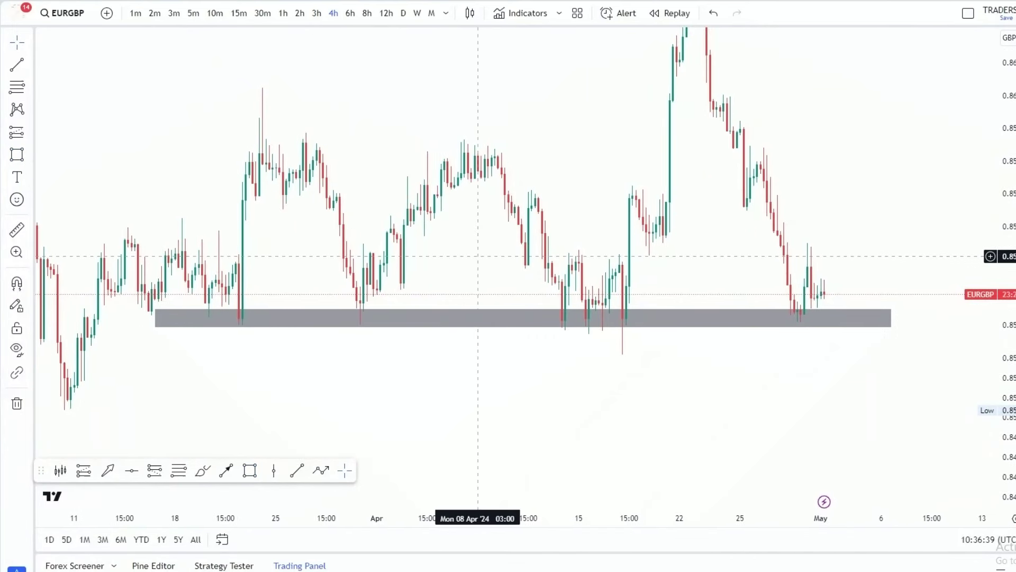
left_click_drag(523, 327, 524, 319)
Circle the latest candles bouncing off the support zone around 30 April with the brush
scroll(833, 360, "up", 3)
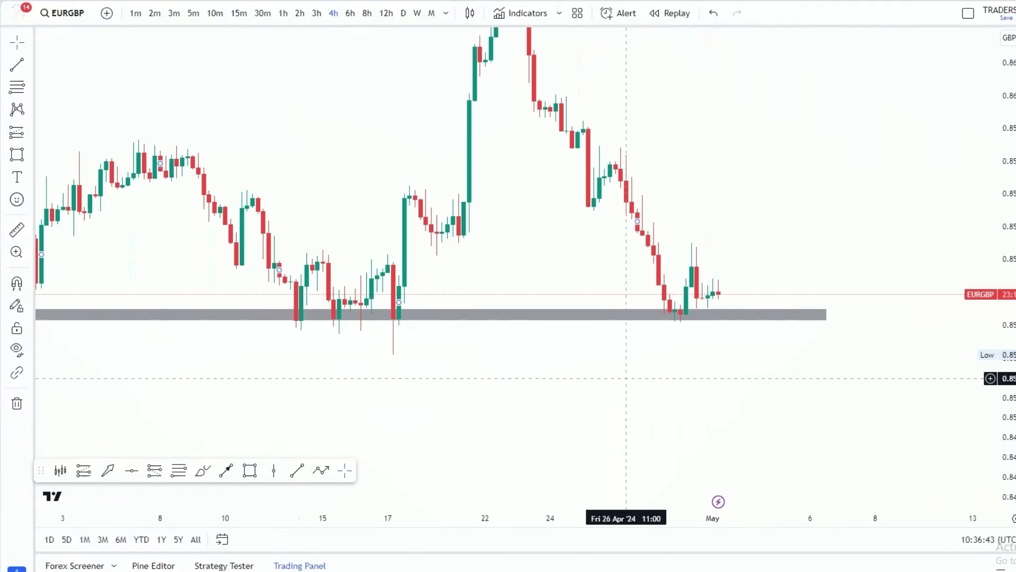
scroll(855, 238, "up", 5)
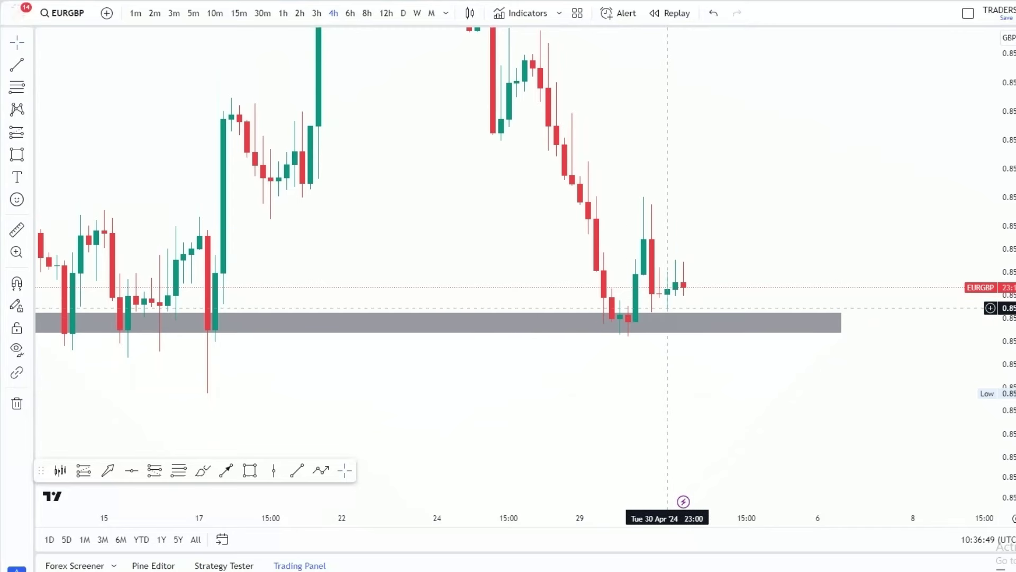
left_click_drag(842, 160, 828, 162)
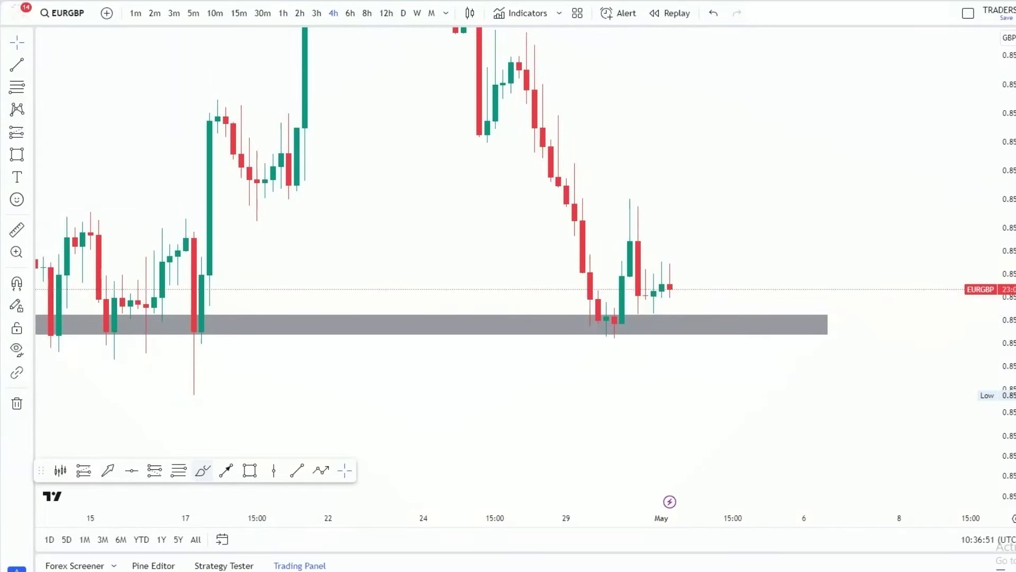
mouse_move(686, 221)
left_mouse_down()
mouse_move(665, 200)
mouse_move(592, 318)
mouse_move(677, 214)
mouse_move(654, 204)
left_mouse_up()
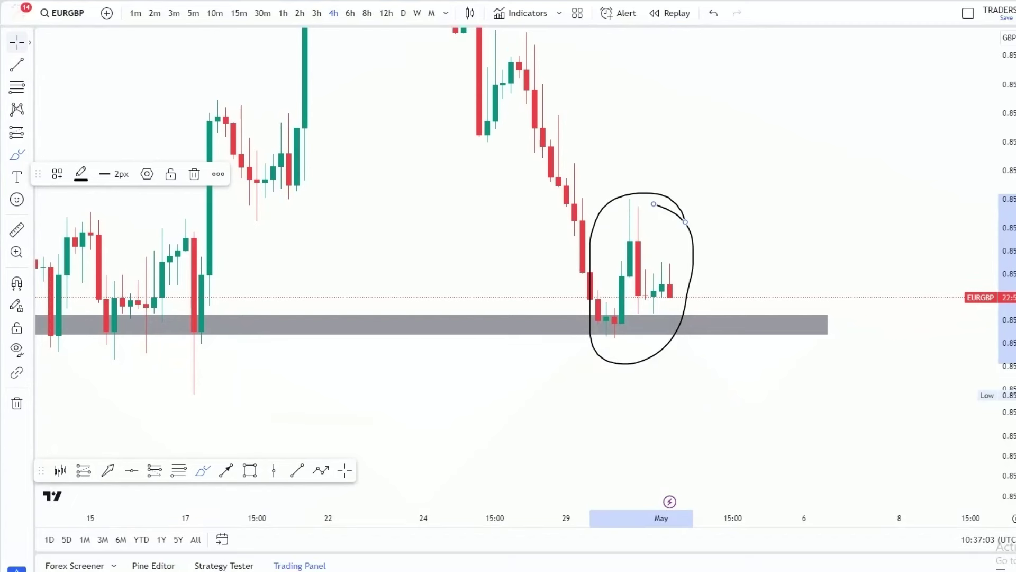
left_click(70, 43)
left_click(905, 225)
Shorten the support rectangle so that it ends at 26 April, before the latest candles
scroll(850, 323, "up", 2)
left_click_drag(1006, 329, 1006, 262)
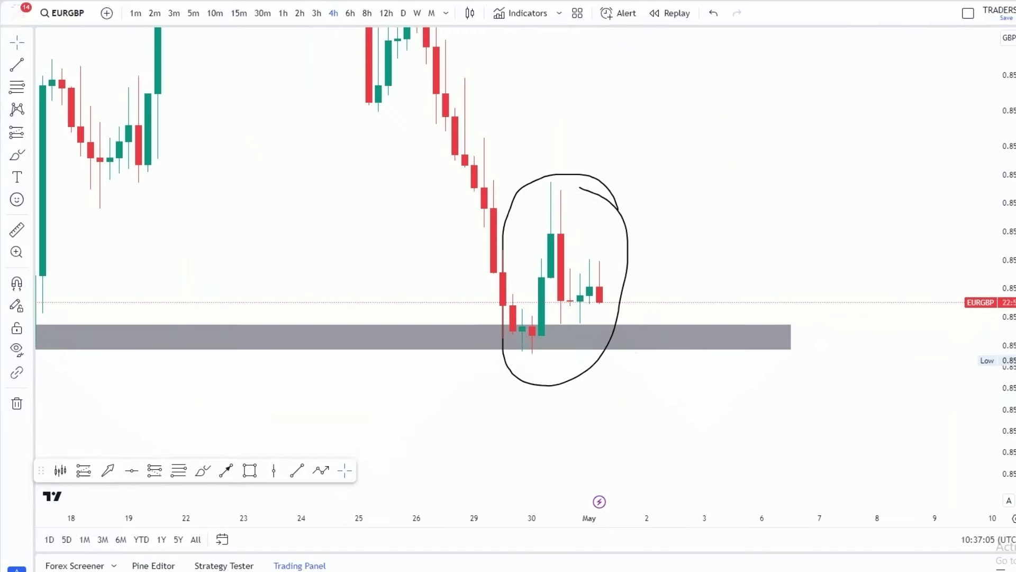
left_click_drag(791, 337, 437, 337)
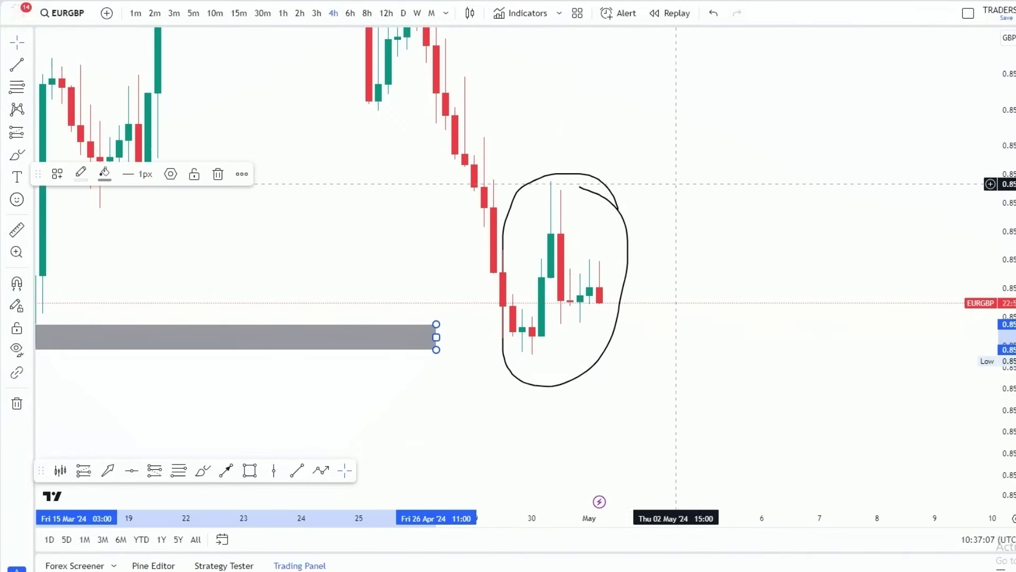
Undo the accidental removal of the support rectangle and delete the brush circle around the latest candles
left_click(218, 175)
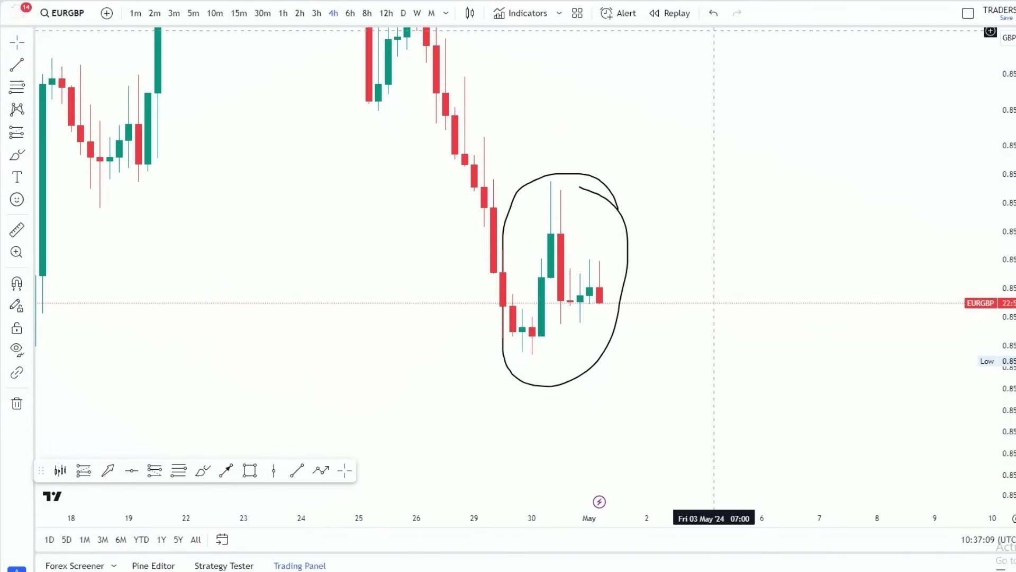
left_click(714, 12)
left_click(575, 173)
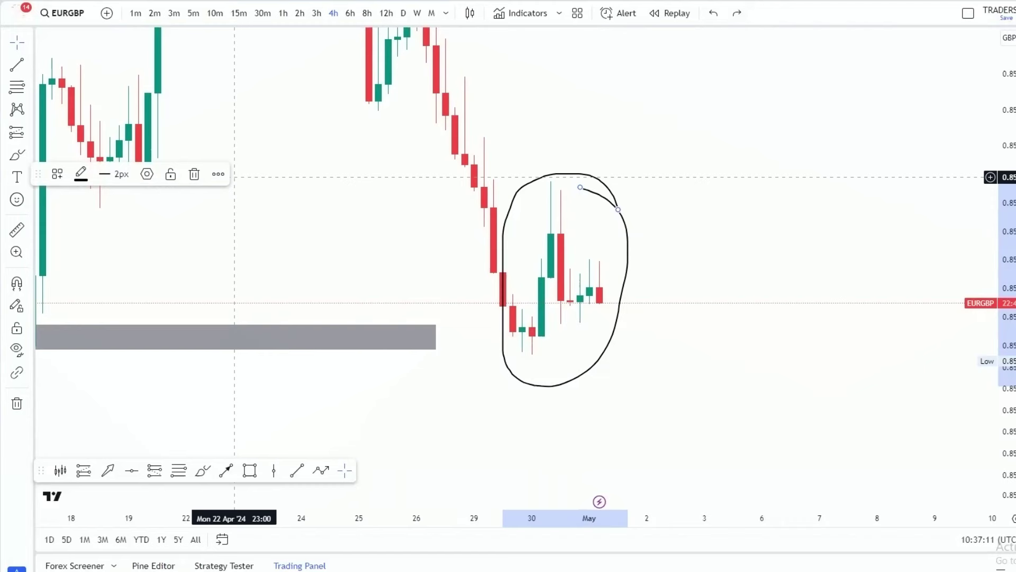
left_click(195, 174)
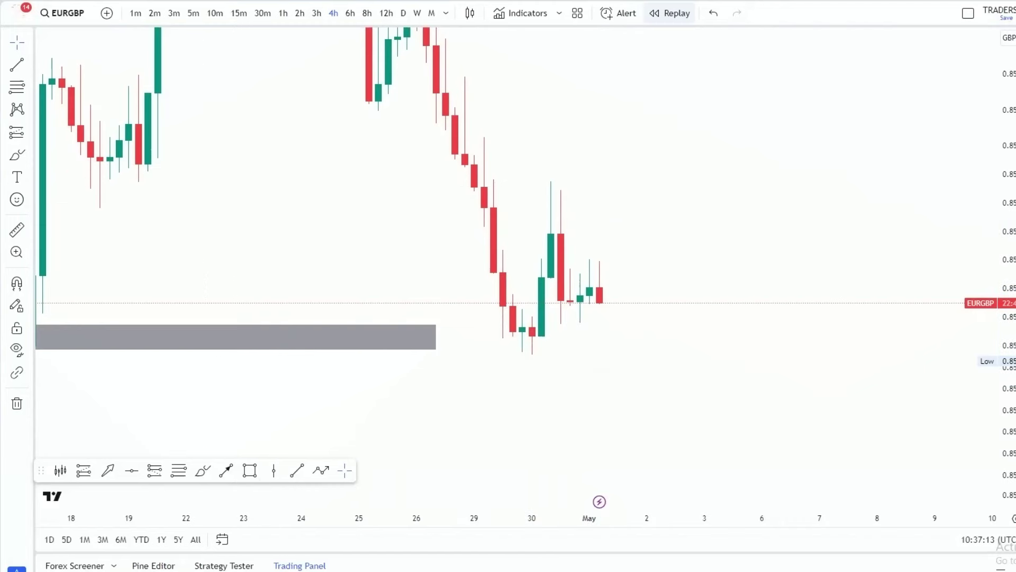
Start Bar Replay with the chart cut just after the large red candle of 30 April
left_click(670, 12)
left_click(580, 153)
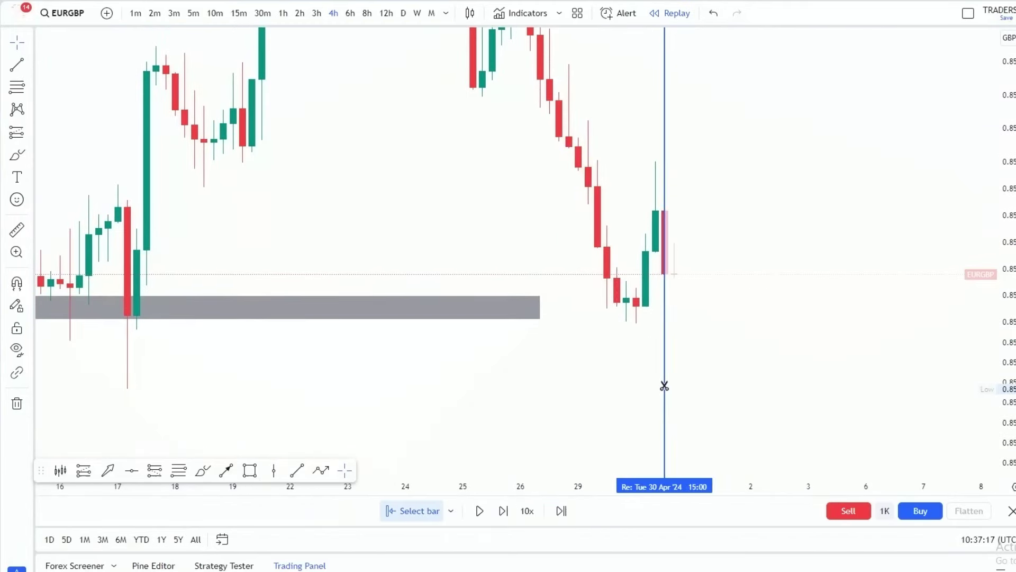
left_click(674, 384)
left_click(674, 386)
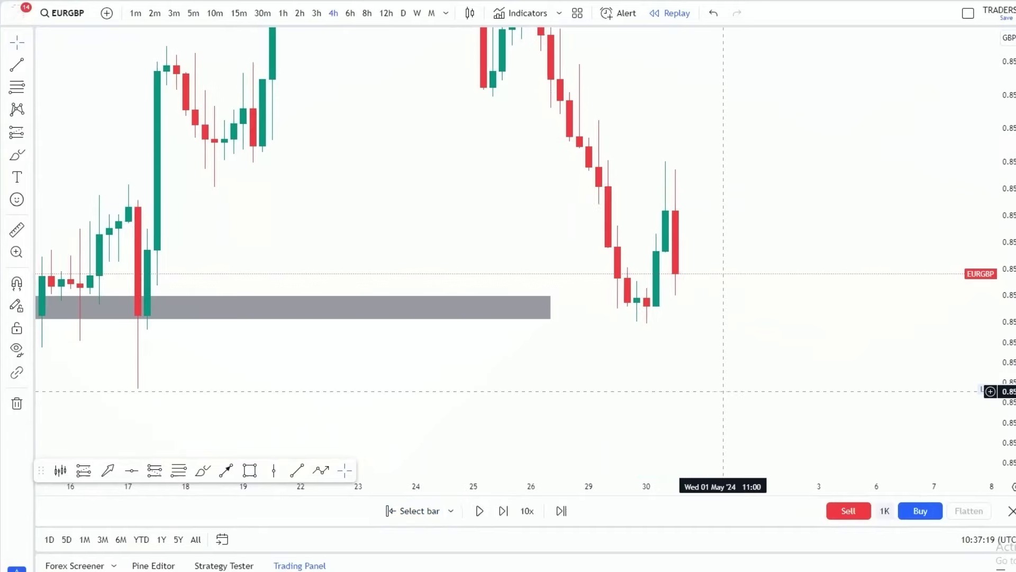
Extend the support rectangle beneath the latest candles and pull its end back to 26 April
left_click_drag(496, 303, 696, 303)
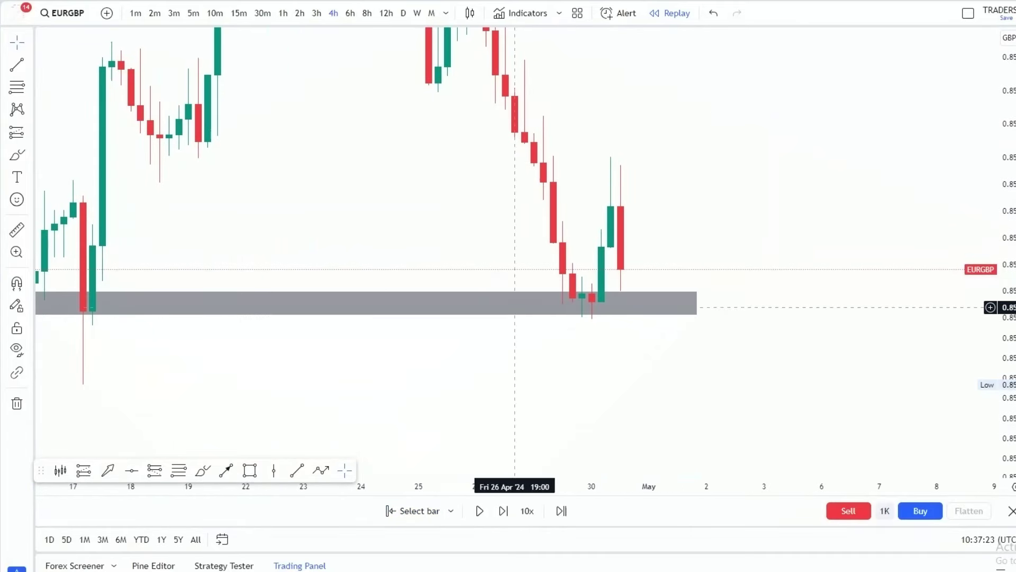
left_click_drag(698, 303, 505, 303)
Move the replay start back so the chart ends at the first large green candle off the 30 April low
left_click(413, 511)
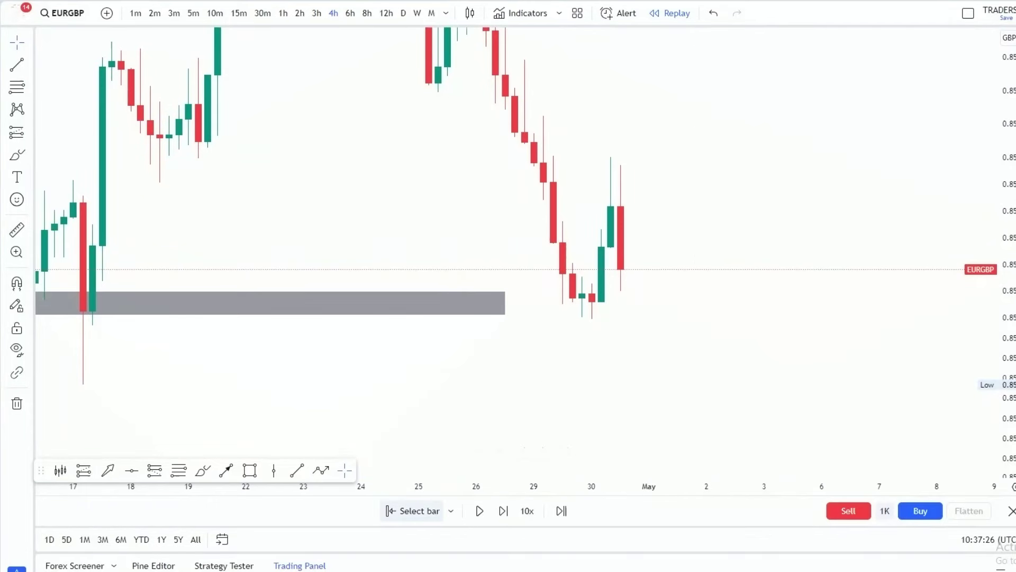
left_click(611, 342)
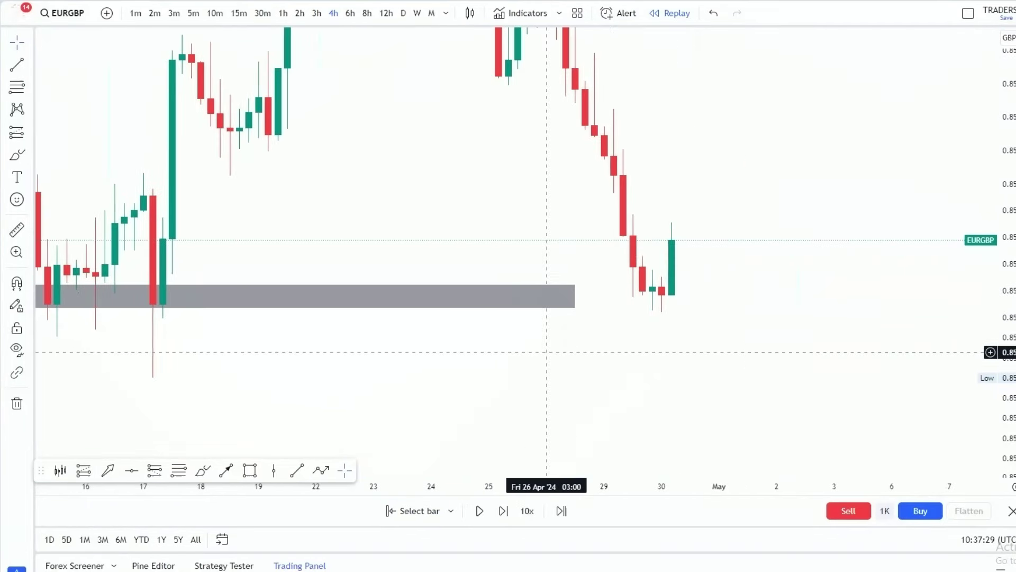
scroll(856, 334, "up", 4)
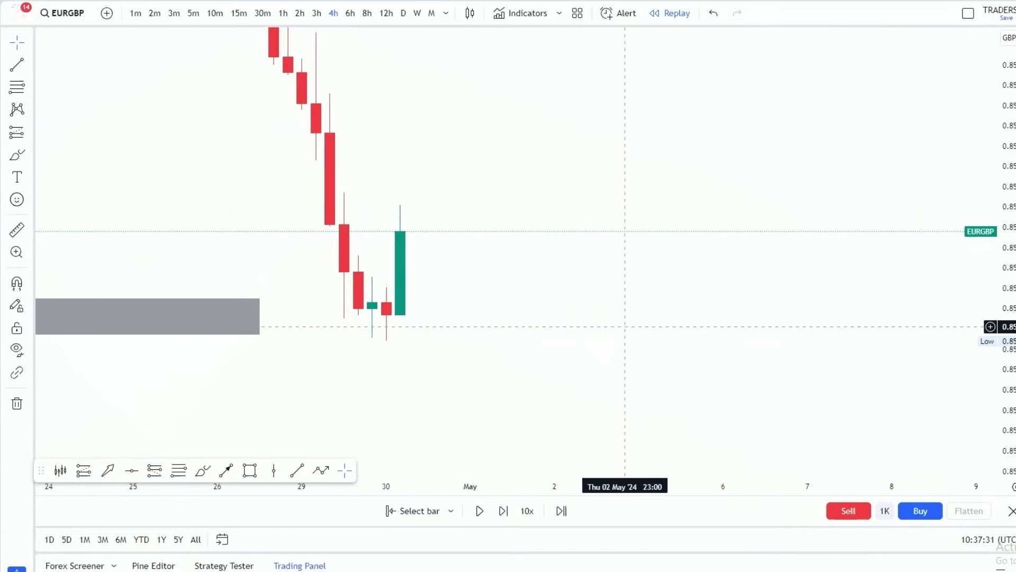
Advance the replay by two candles
left_click_drag(624, 327, 682, 327)
left_click(503, 511)
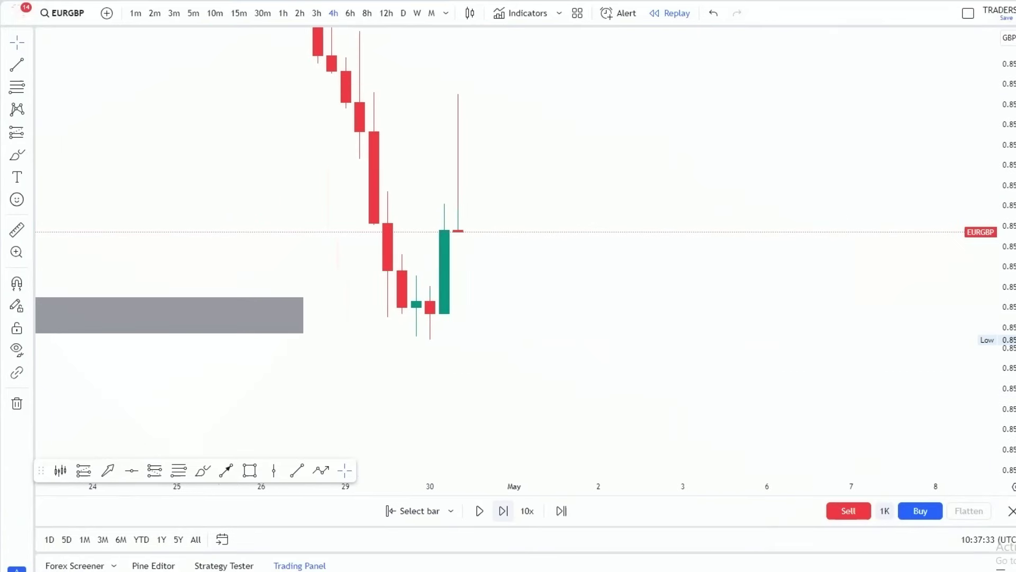
left_click(503, 510)
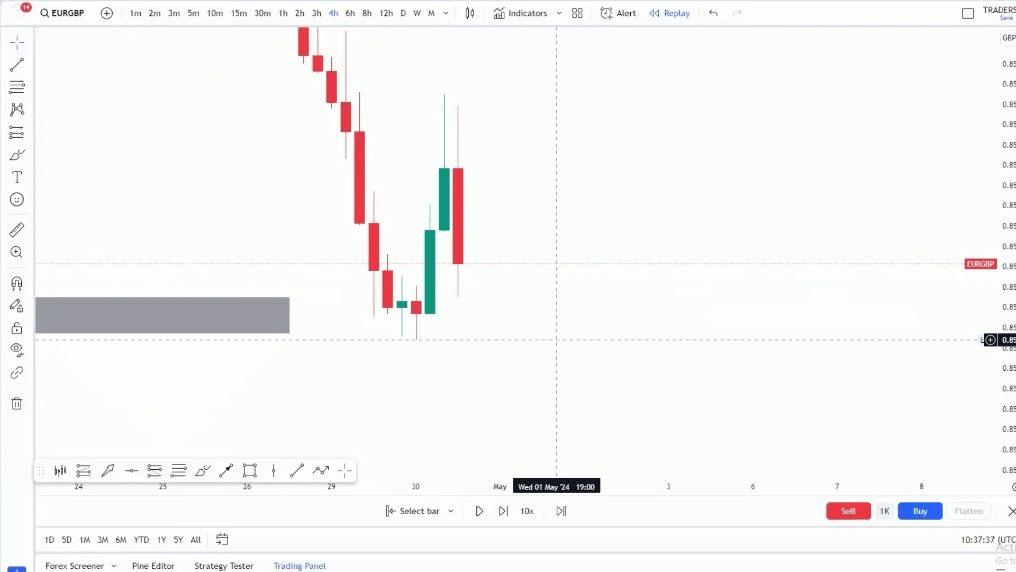
Circle the two newest candles and the red-green pair at the low separately with the brush
left_click_drag(556, 339, 584, 339)
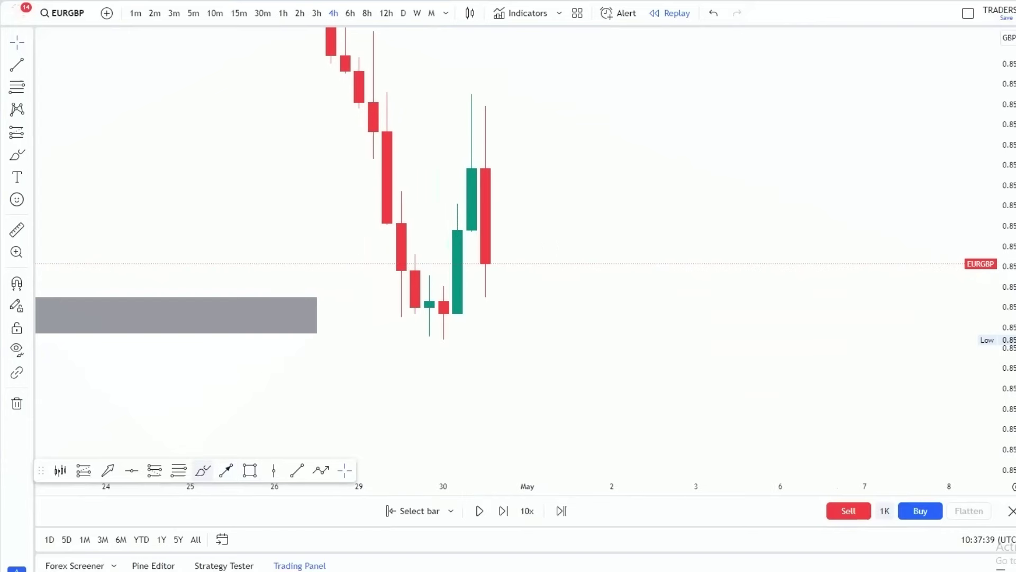
left_click(203, 469)
mouse_move(512, 100)
left_mouse_down()
mouse_move(501, 80)
mouse_move(457, 257)
mouse_move(500, 91)
left_mouse_up()
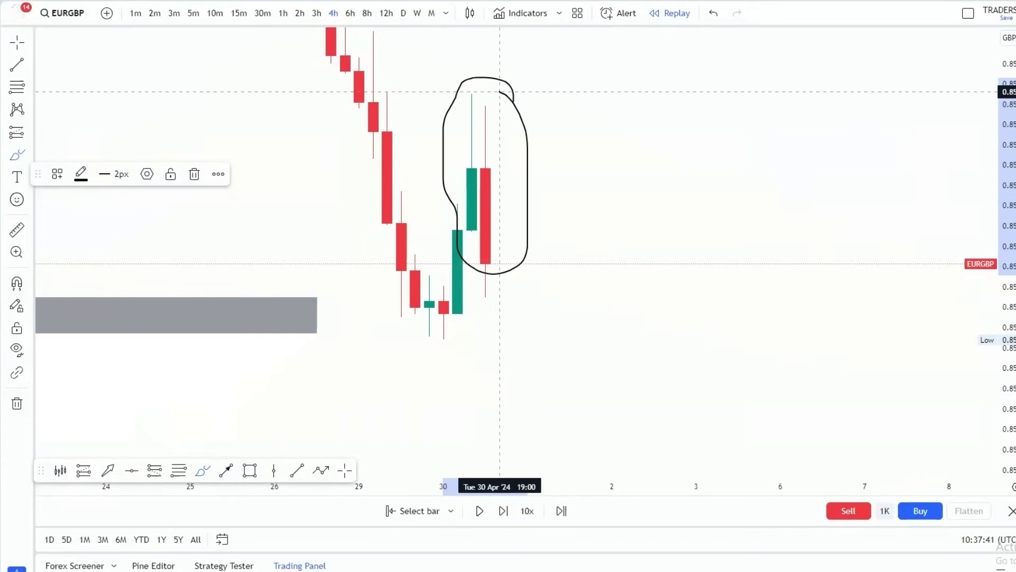
mouse_move(443, 228)
left_mouse_down()
mouse_move(429, 313)
mouse_move(458, 239)
left_mouse_up()
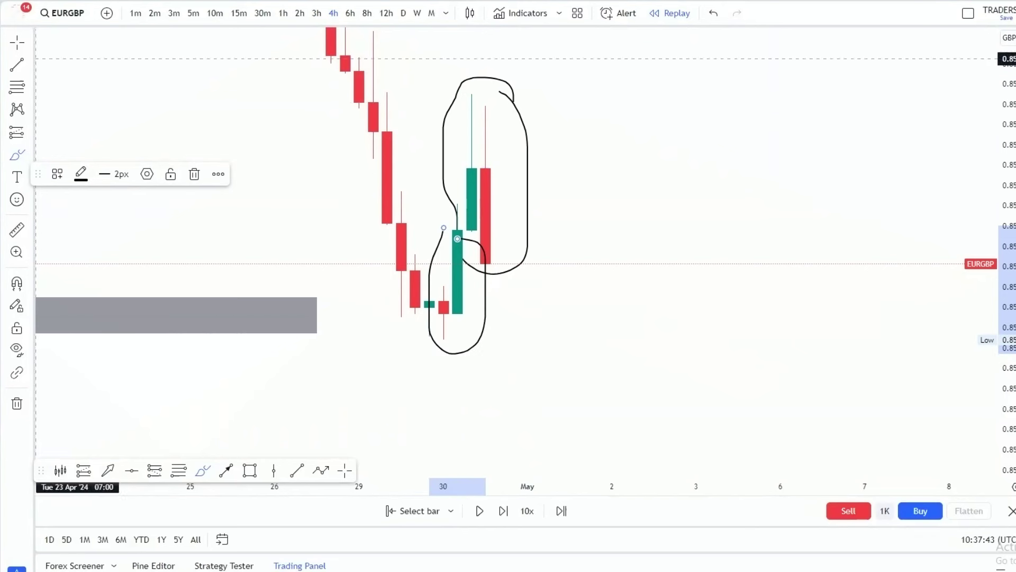
left_click(69, 43)
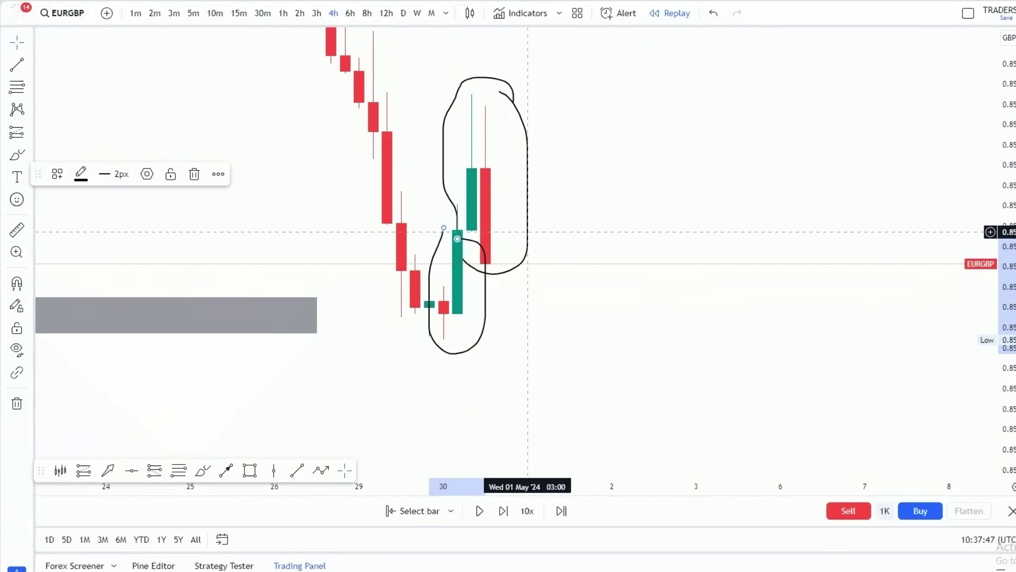
left_click(16, 42)
left_click(68, 44)
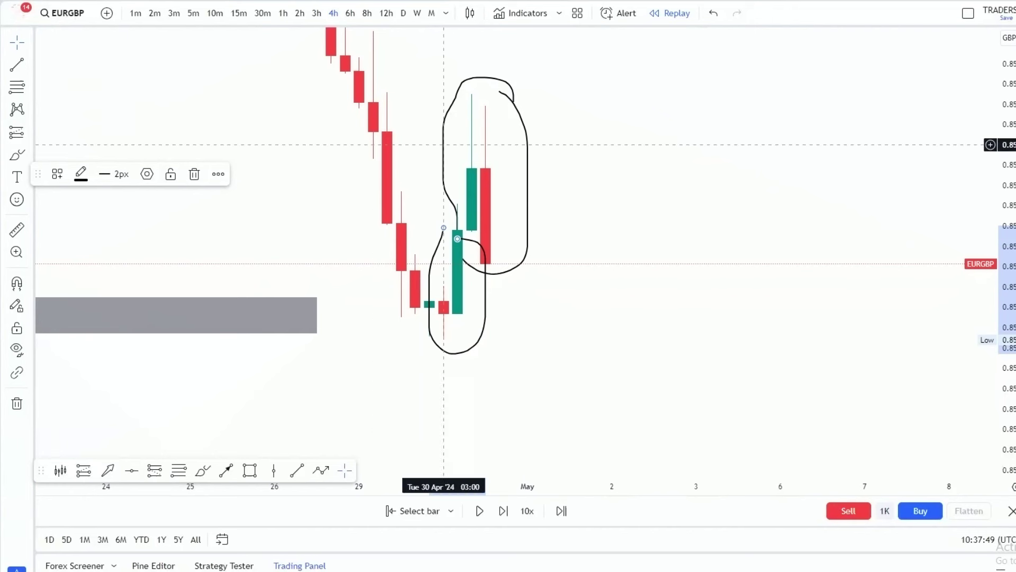
Undo both brush circles around the candle pairs and return to the cross cursor
left_click(713, 13)
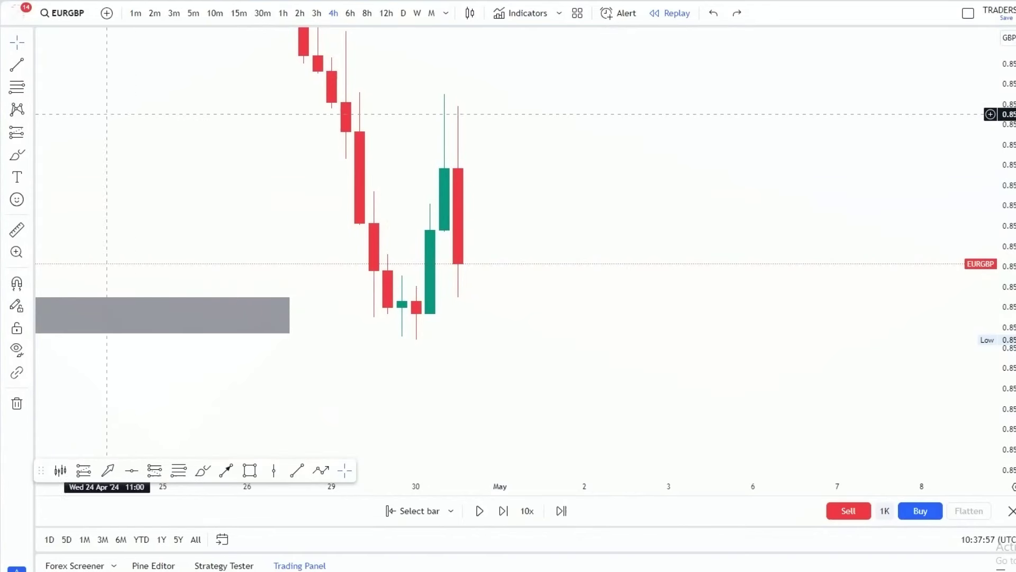
left_click(25, 44)
left_click(69, 43)
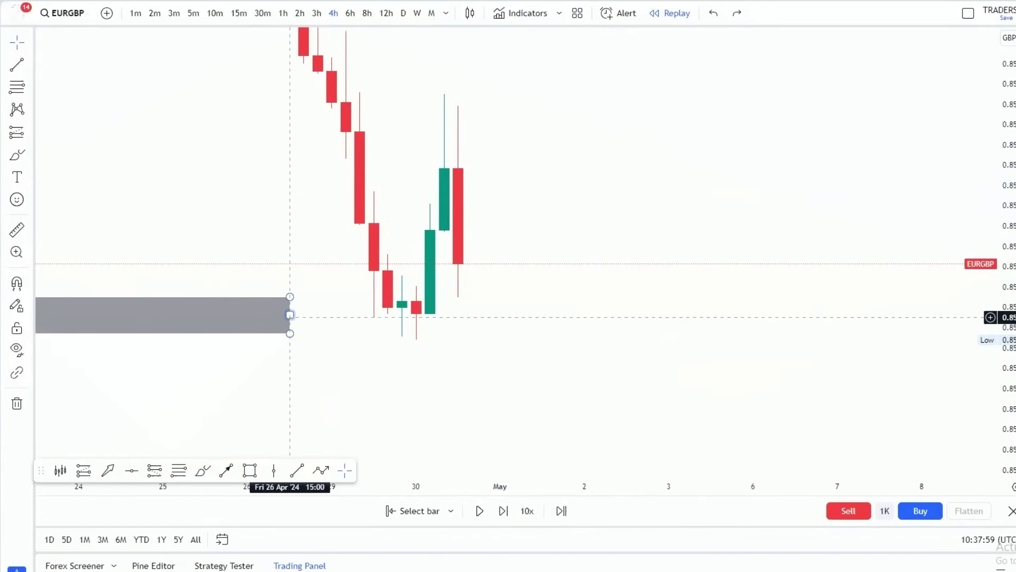
Extend the grey support zone's end past the newest candle to about 1 May
left_click_drag(290, 315, 515, 315)
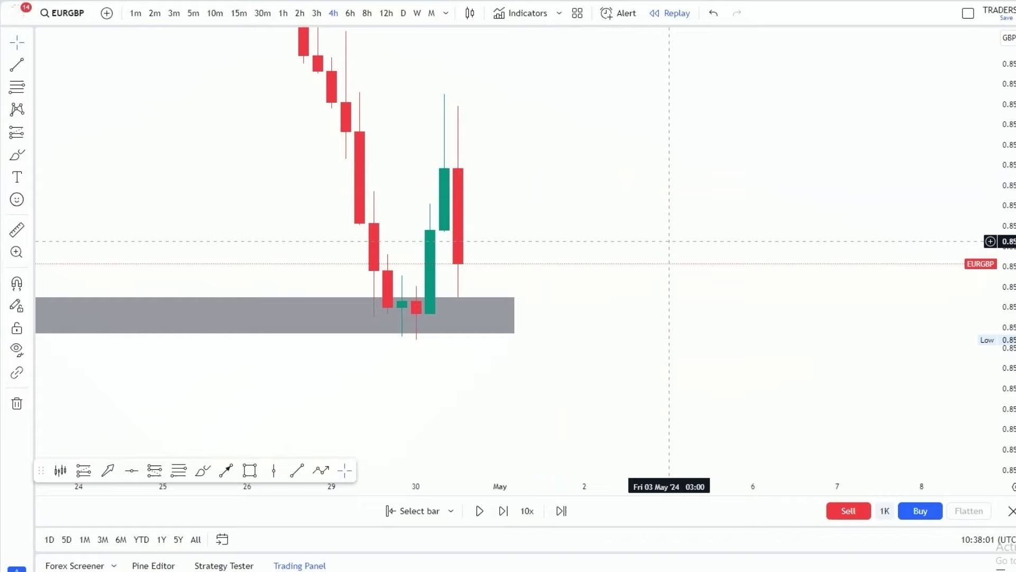
Switch the chart to AUDCHF and start the replay at Wed 28 Feb '24 08:00, during the steep decline
key("Down")
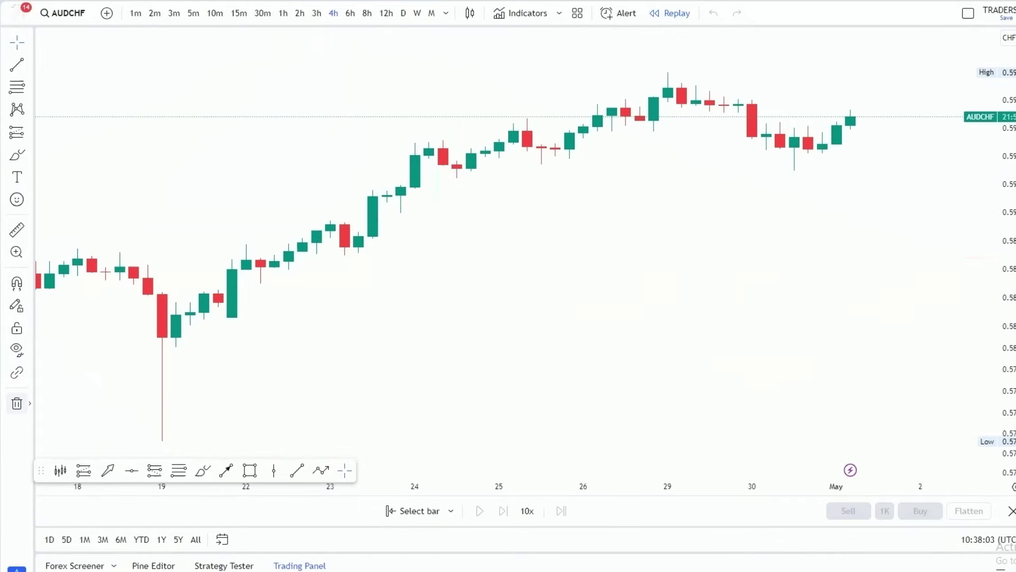
left_click(29, 404)
scroll(191, 312, "down", 10)
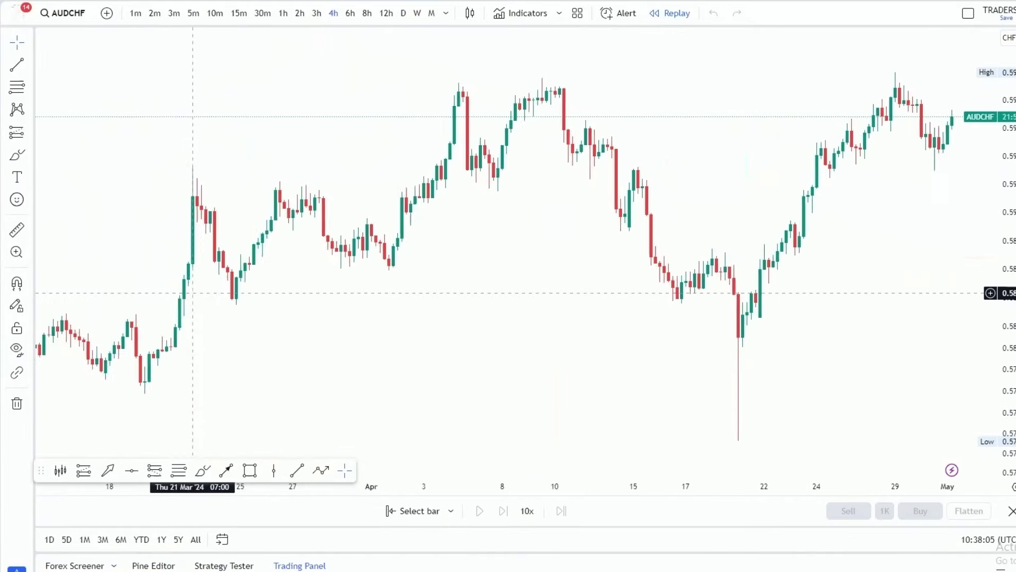
left_click_drag(481, 316, 682, 115)
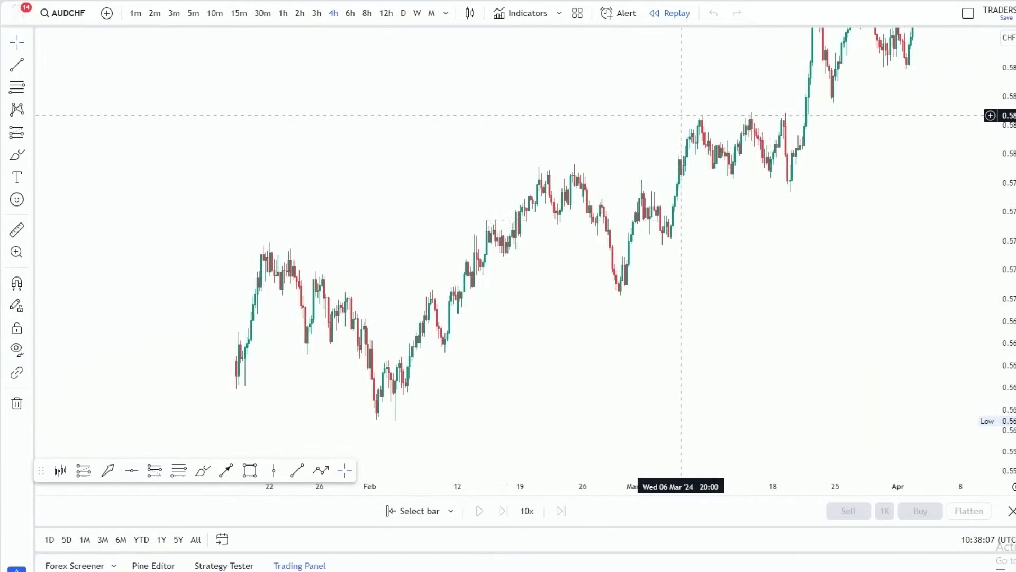
left_click_drag(1006, 254, 1006, 105)
scroll(851, 299, "up", 5)
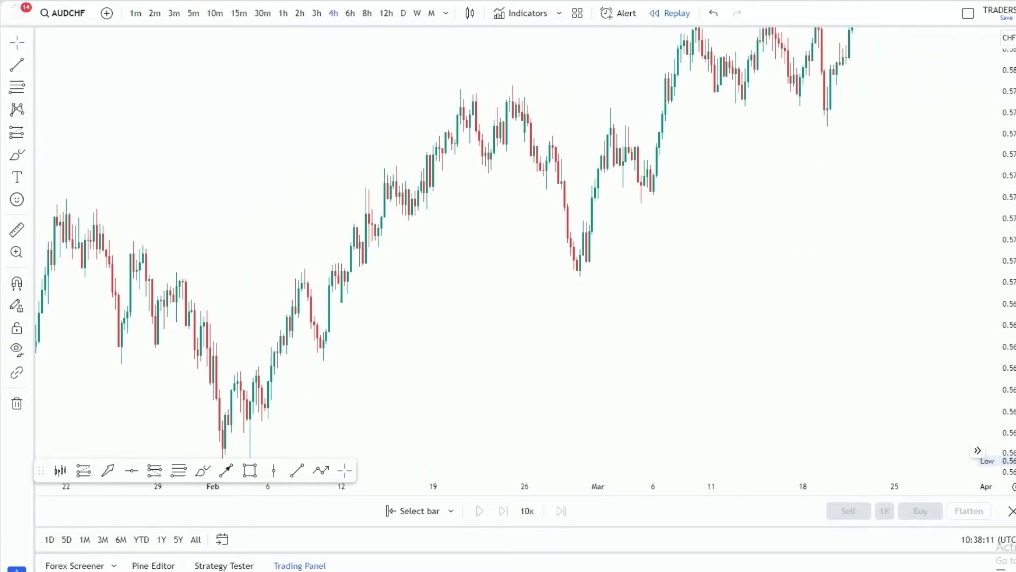
left_click(565, 301)
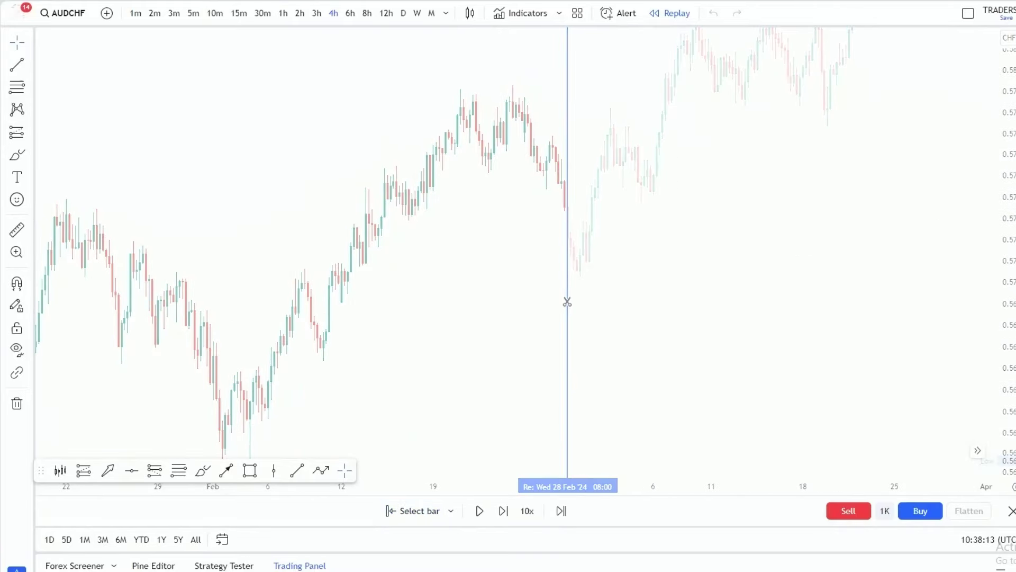
Draw a thin rectangle as a support zone at the mid-February broken highs, from 5 Feb 20:00 to 12 Mar 07:00
left_click_drag(744, 333, 603, 315)
scroll(593, 339, "up", 2)
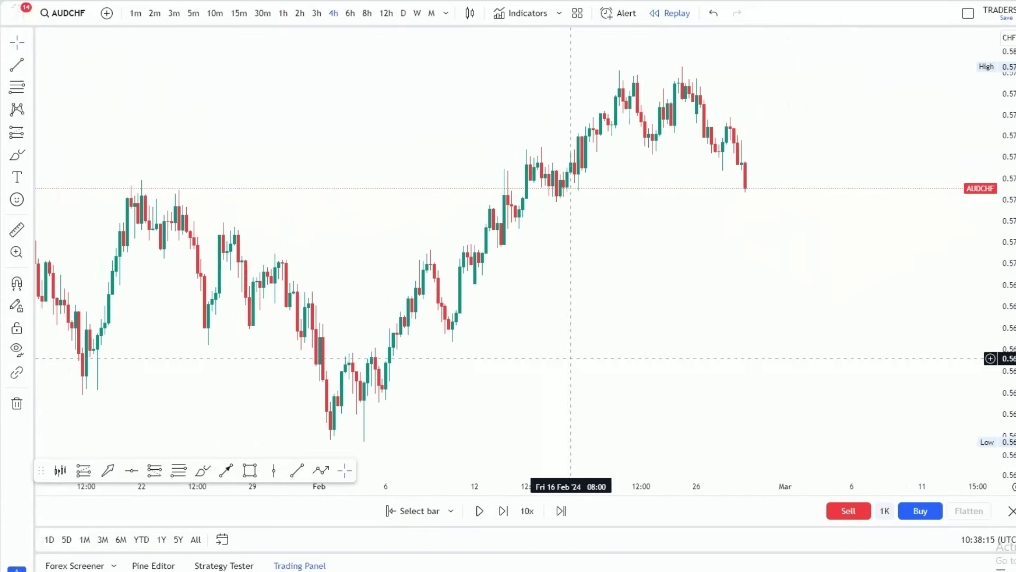
left_click(383, 251)
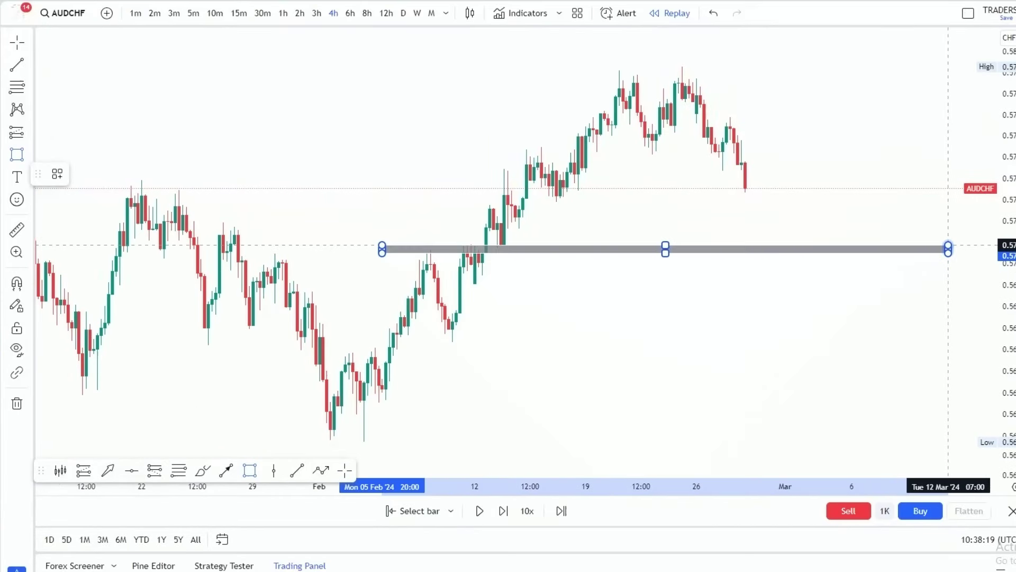
left_click(948, 248)
left_click(860, 292)
Advance the replay bar by bar until the falling red candles reach into the support zone
scroll(783, 361, "up", 3)
left_click_drag(774, 381, 739, 385)
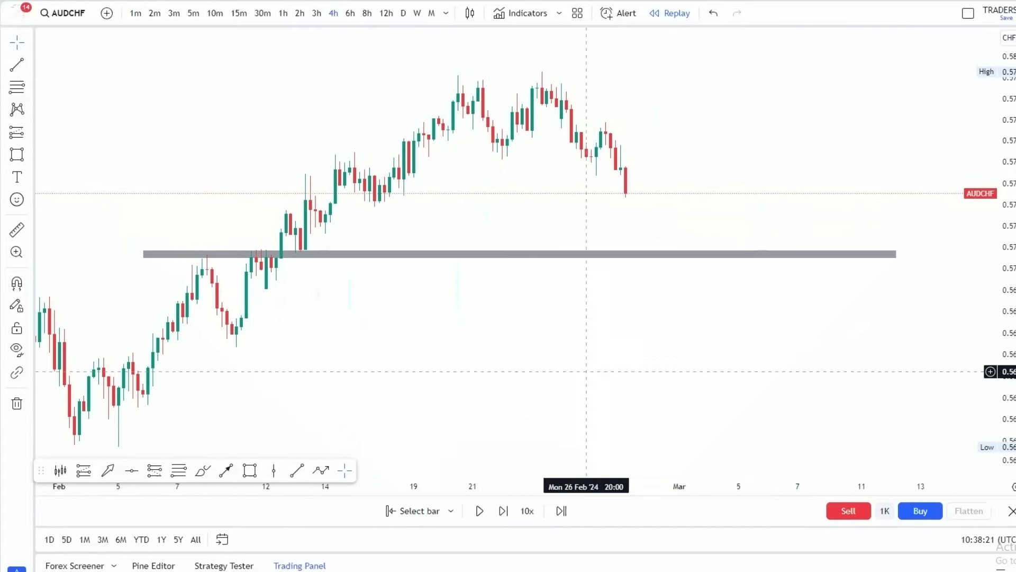
left_click_drag(1005, 305, 1005, 198)
left_click(503, 511)
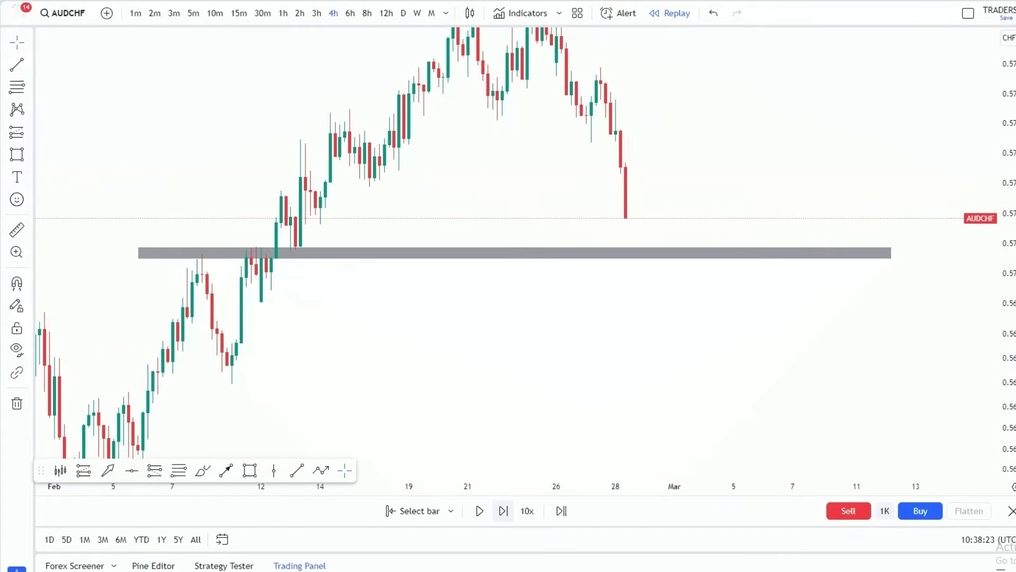
scroll(675, 357, "up", 5)
left_click_drag(515, 364, 732, 379)
left_click_drag(1005, 360, 1004, 294)
left_click(503, 510)
left_click(503, 510)
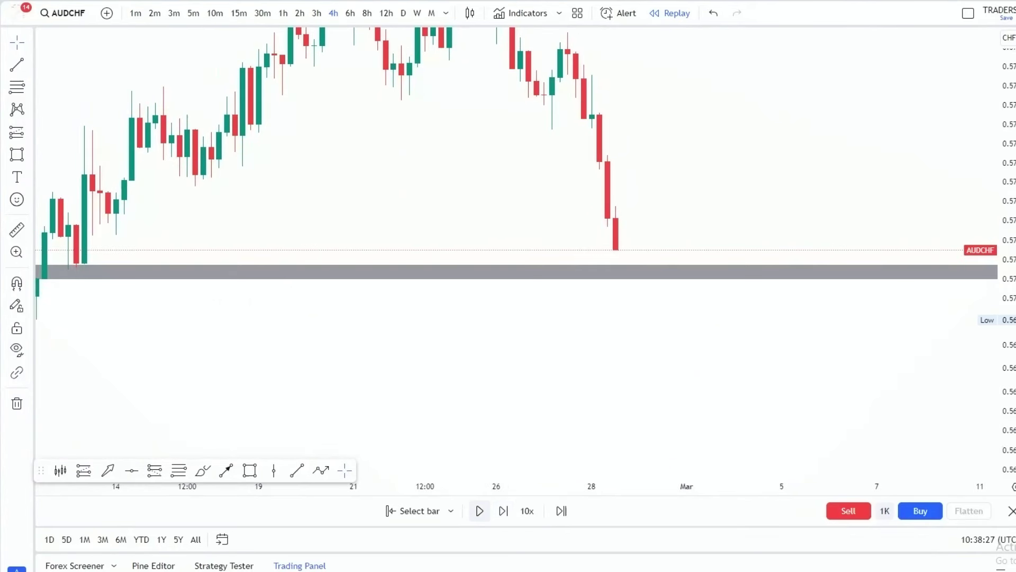
left_click(503, 511)
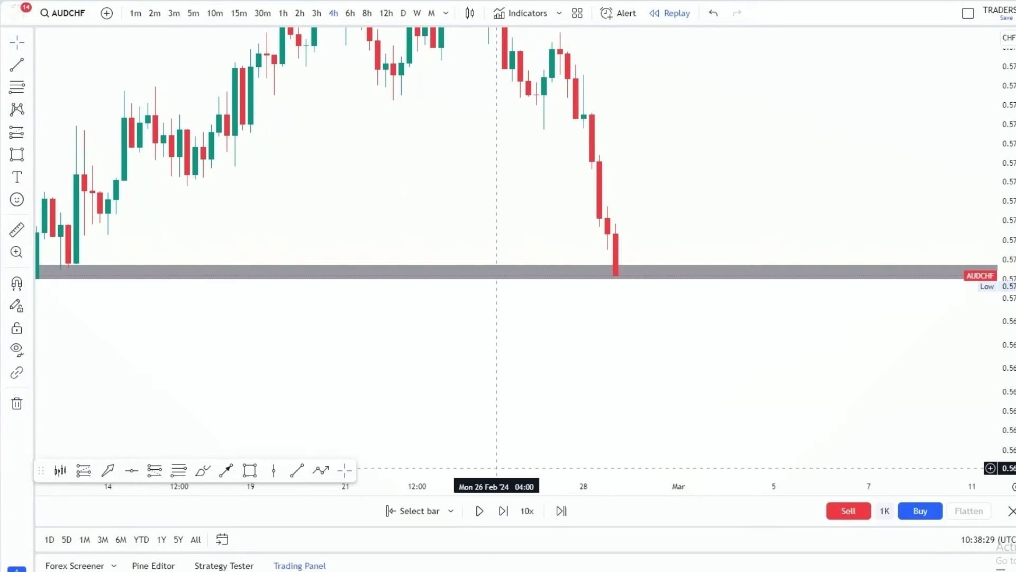
left_click(503, 511)
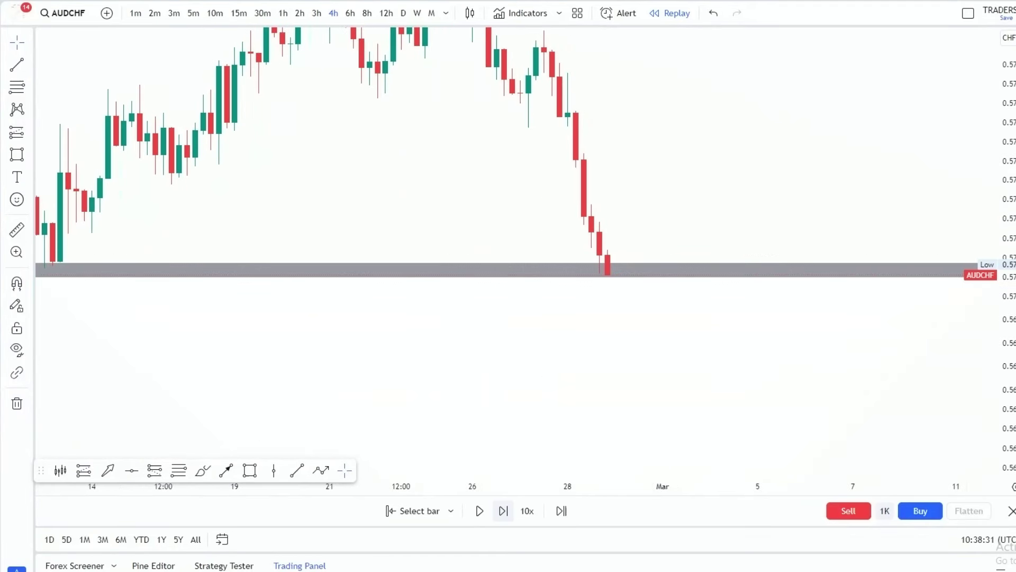
Advance the replay through the two green bounce candles until a large red candle falls back to just above the zone
left_click(503, 511)
left_click(503, 511)
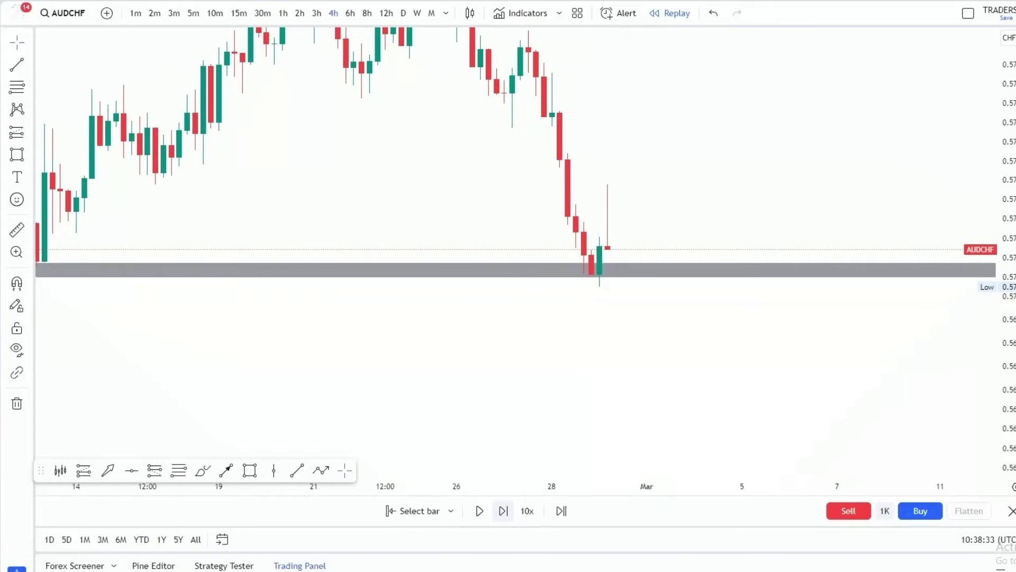
left_click_drag(774, 310, 720, 311)
left_click(503, 511)
left_click_drag(1006, 434, 1006, 243)
scroll(955, 244, "up", 5)
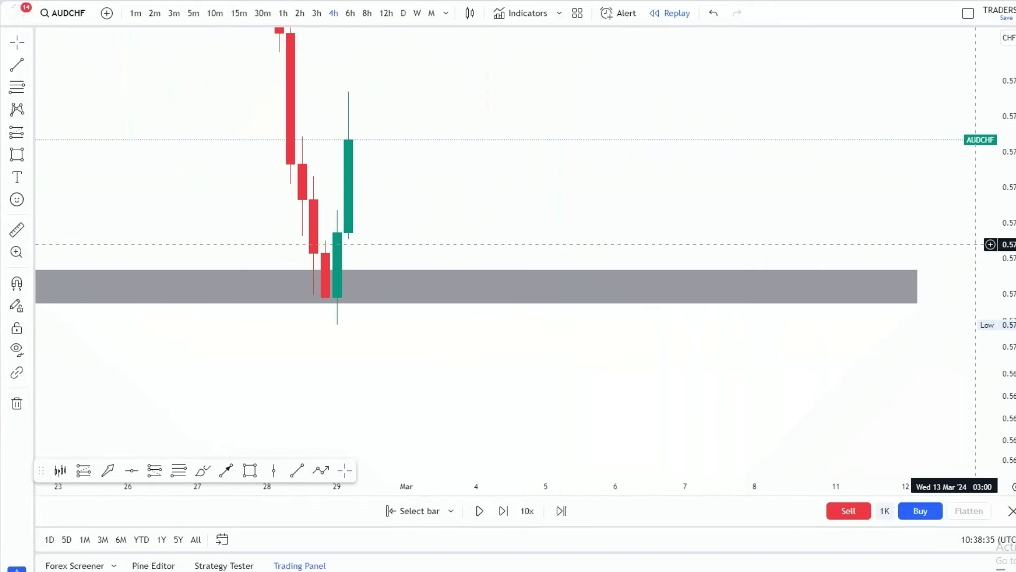
left_click_drag(653, 219, 855, 211)
left_click_drag(603, 186, 643, 180)
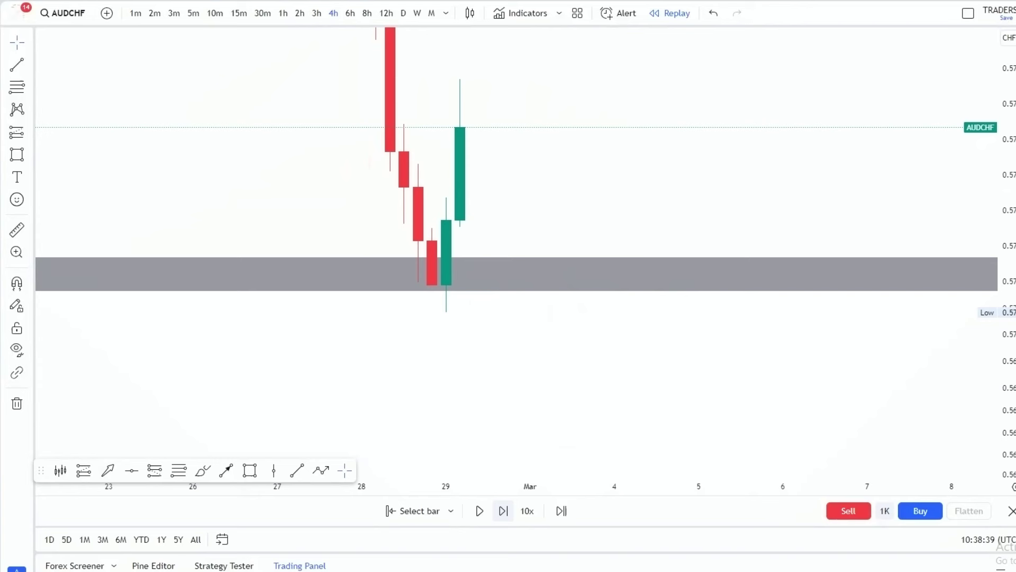
left_click(503, 511)
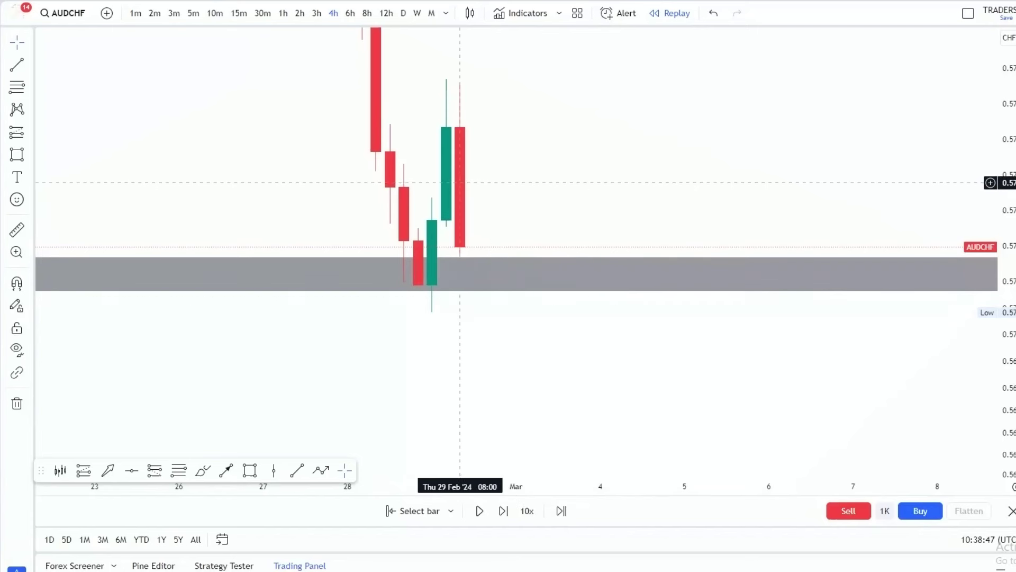
left_click_drag(726, 175, 670, 182)
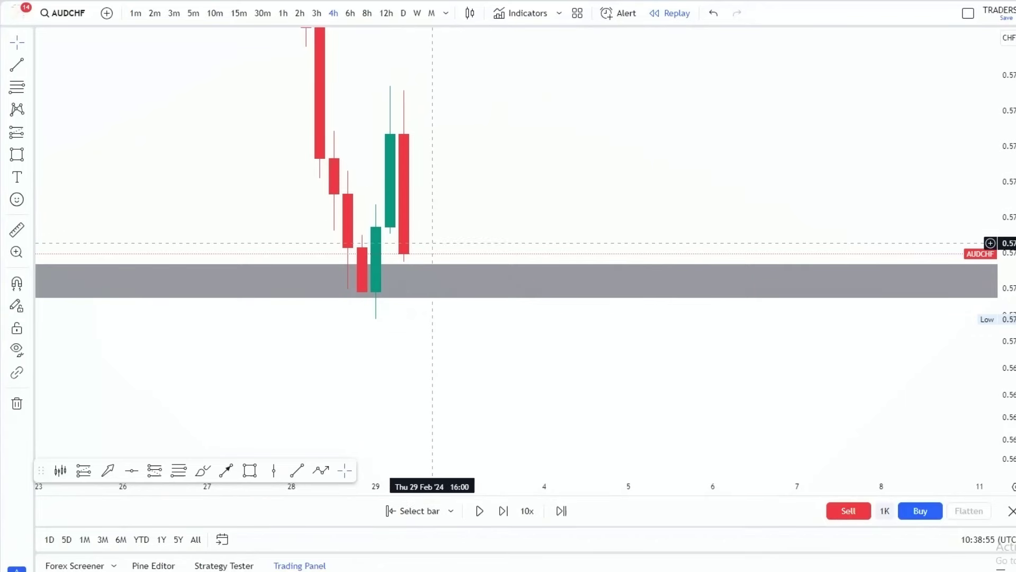
Circle the group of candles reacting at the support zone with the brush, from the last red ones to the newest
scroll(445, 254, "down", 5)
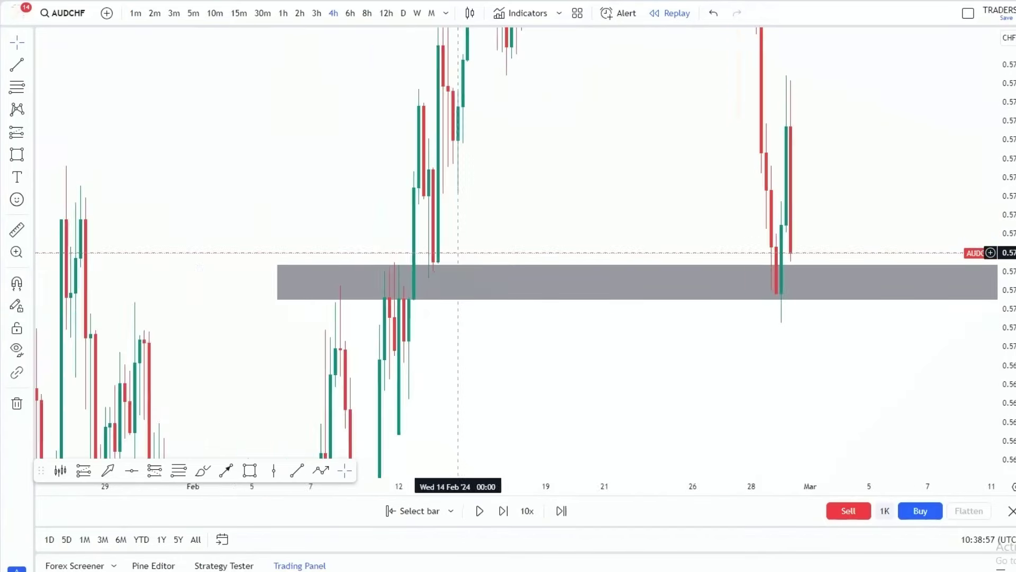
left_click_drag(1007, 133, 1007, 361)
left_click_drag(845, 307, 690, 309)
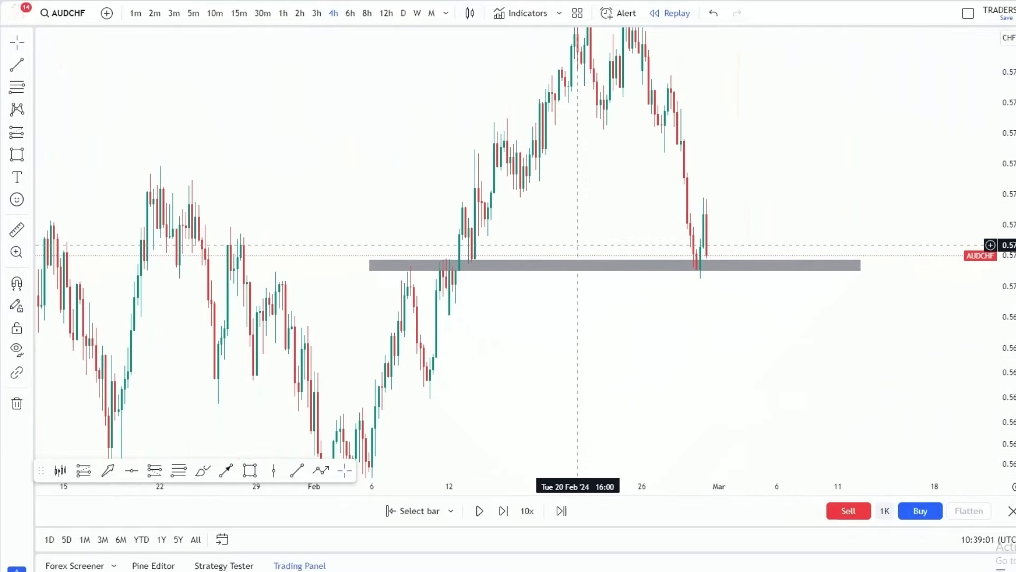
scroll(818, 372, "up", 3)
scroll(818, 372, "up", 5)
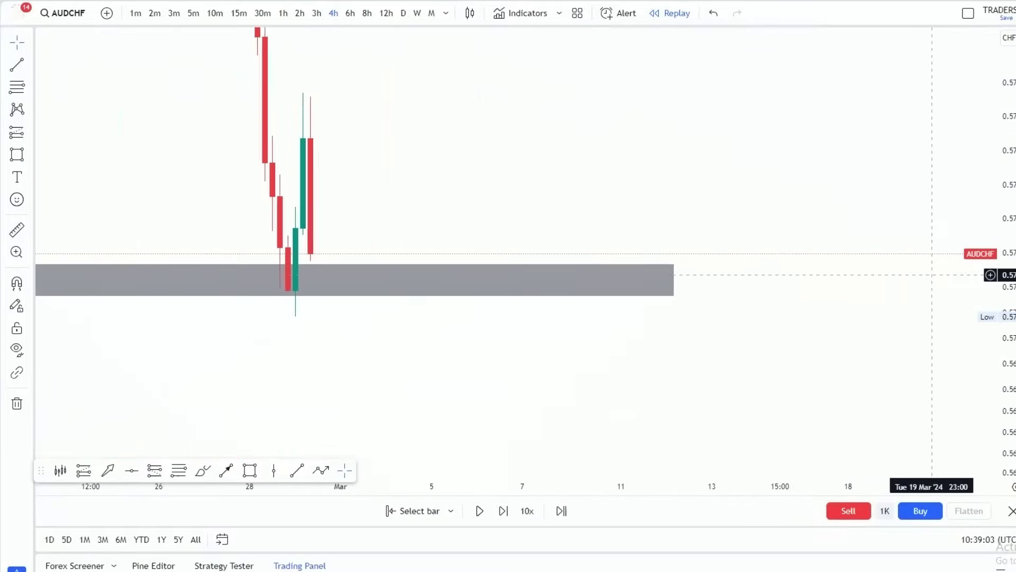
scroll(695, 175, "up", 2)
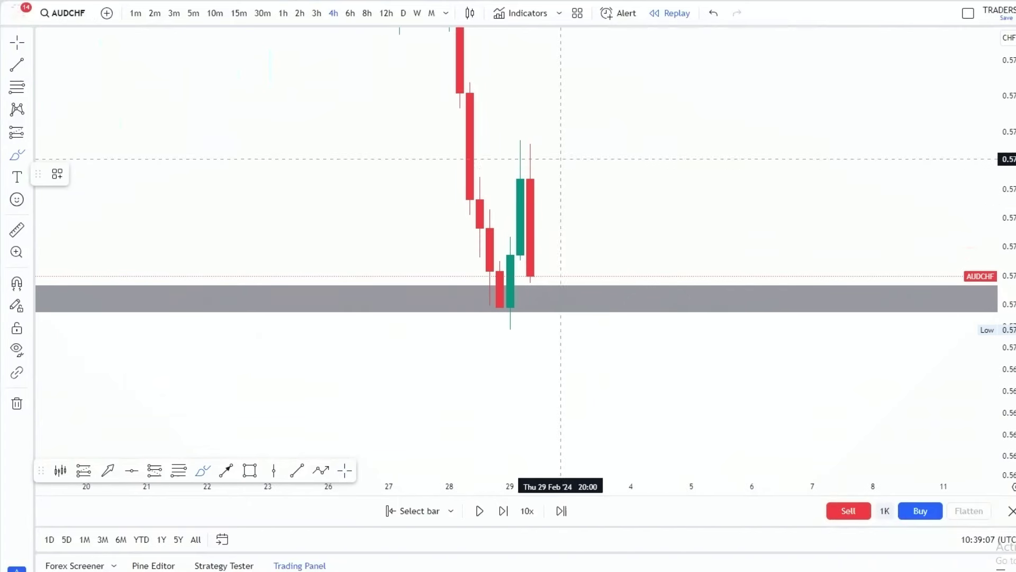
mouse_move(551, 133)
left_mouse_down()
mouse_move(540, 128)
mouse_move(469, 294)
left_mouse_up()
left_click_drag(500, 337, 561, 139)
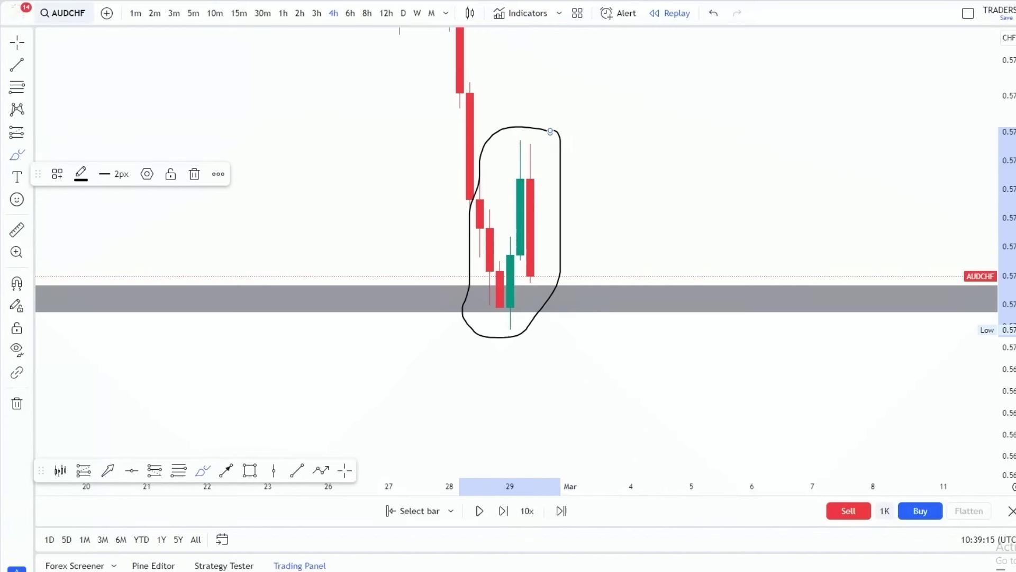
Return to the cross cursor and shorten the support zone so it ends at 28 Feb, before the circled candles
left_click(17, 42)
scroll(909, 186, "down", 4)
left_click_drag(910, 186, 701, 193)
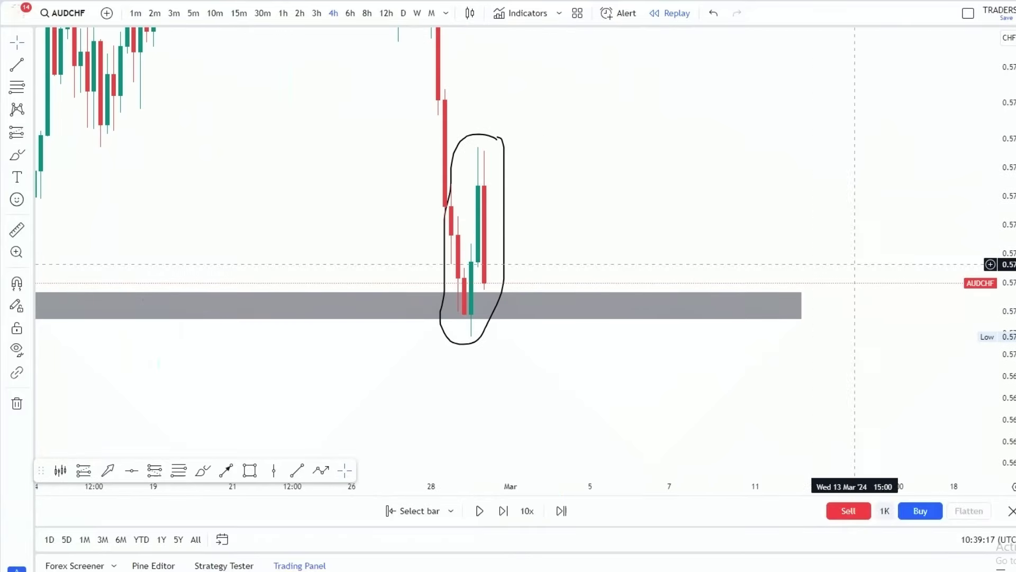
left_click_drag(801, 306, 430, 307)
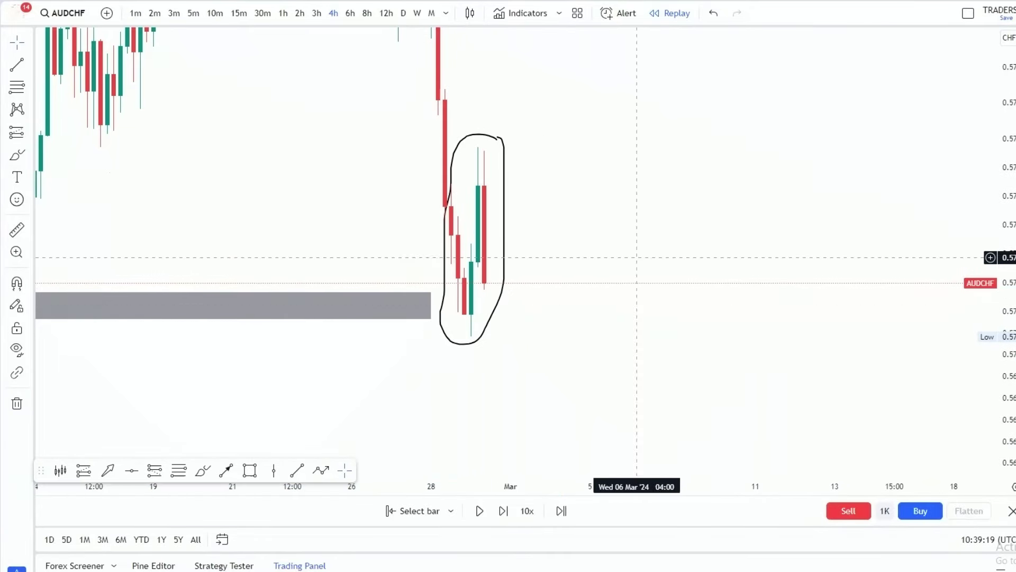
Delete the brush circle around the candles at the low
scroll(779, 327, "up", 2)
scroll(779, 328, "up", 3)
left_click_drag(310, 309, 829, 274)
left_click_drag(1002, 370, 1002, 241)
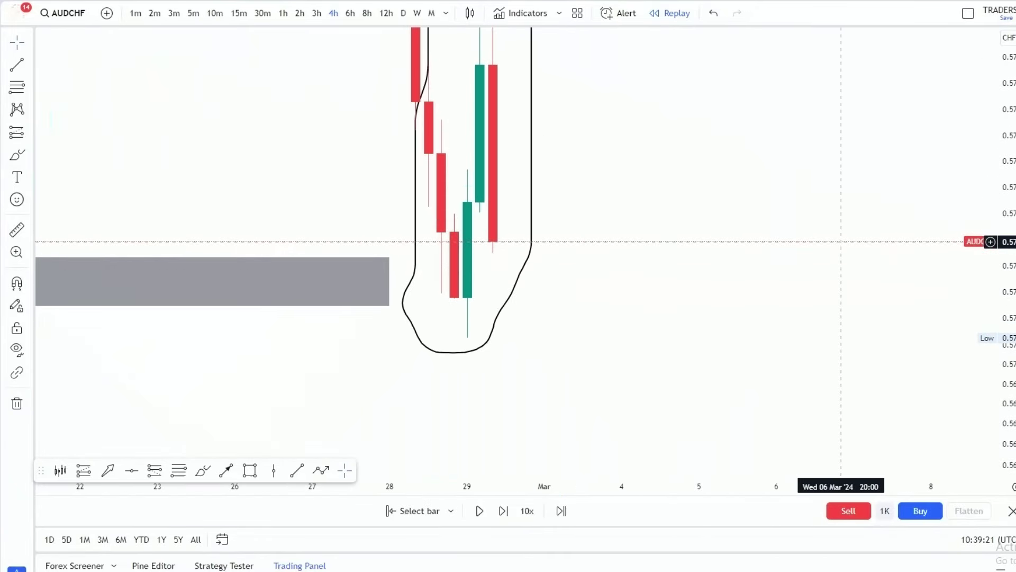
scroll(714, 238, "up", 2)
left_click_drag(715, 236, 834, 290)
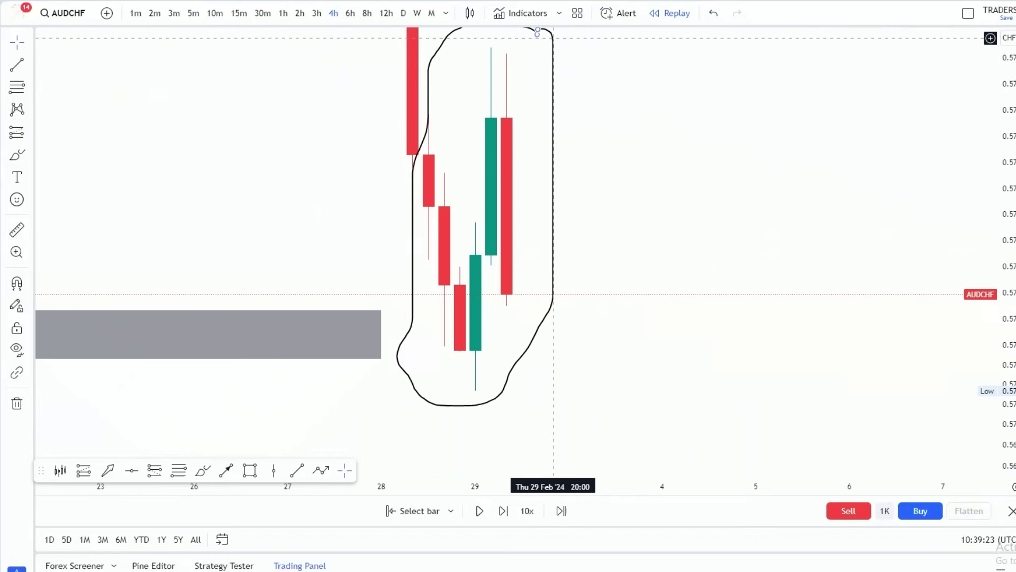
left_click(553, 38)
left_click(197, 175)
Draw one arrow to the red candle at the low (28 Feb 20:00) and another to the newest large red candle
left_click(226, 470)
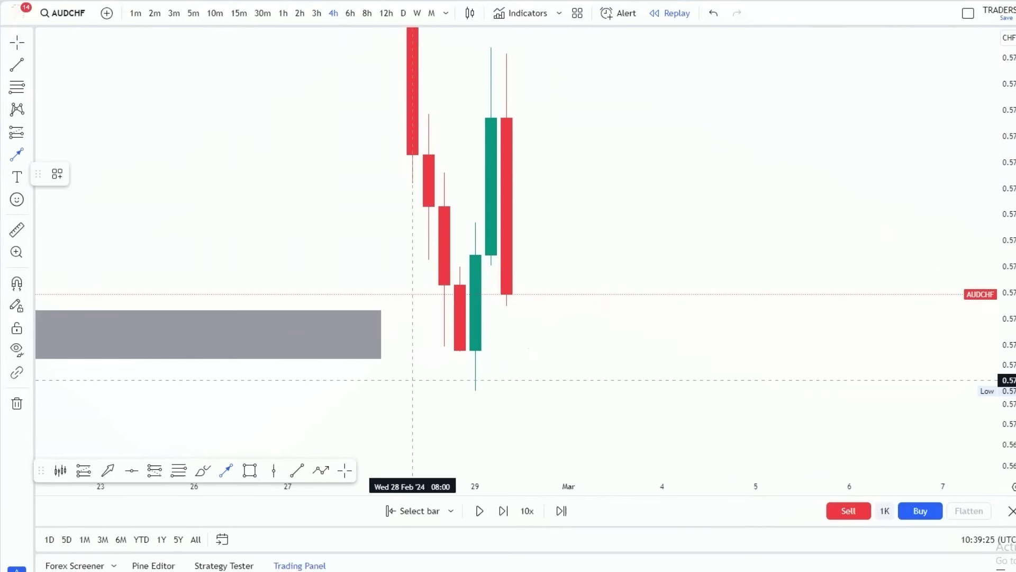
left_click(412, 375)
left_click(456, 345)
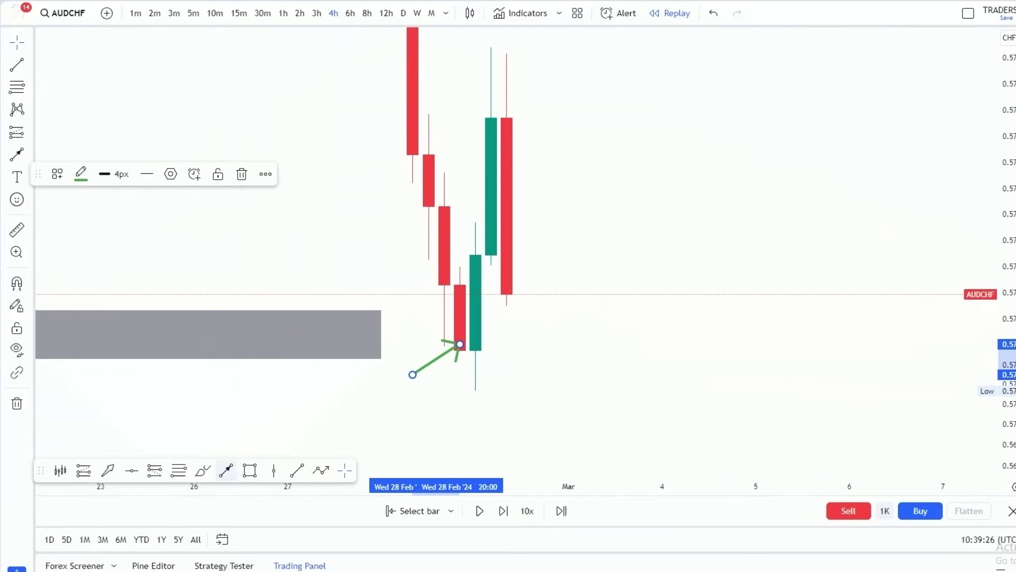
left_click(584, 191)
left_click(507, 171)
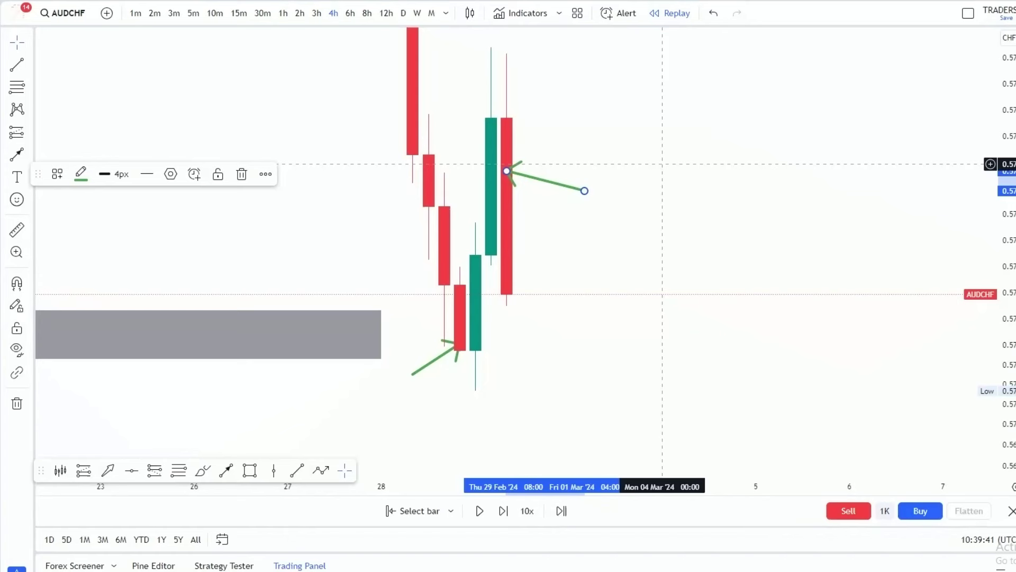
Delete both green arrows pointing at the red candles
left_click_drag(1007, 239, 1007, 339)
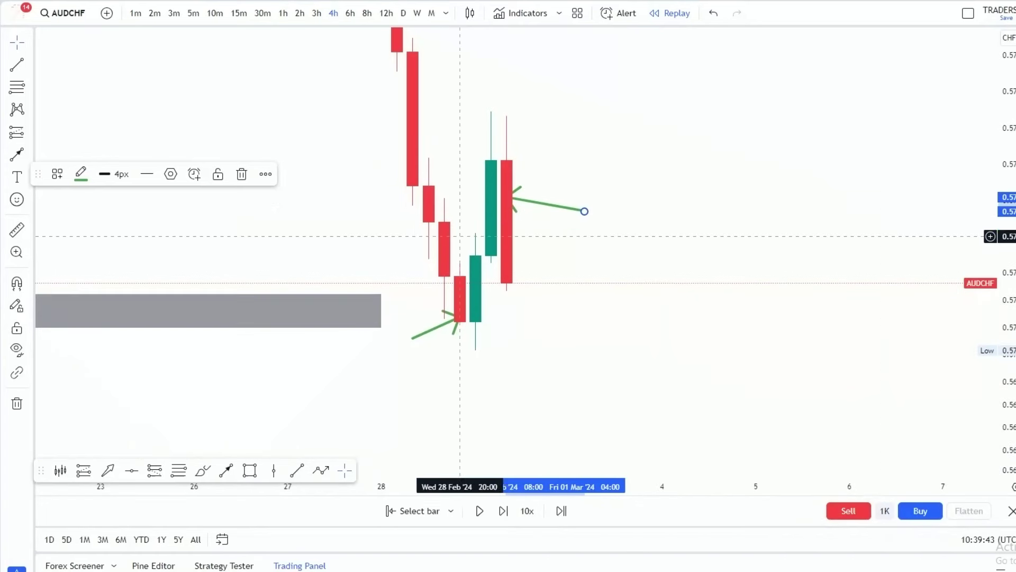
left_click(242, 174)
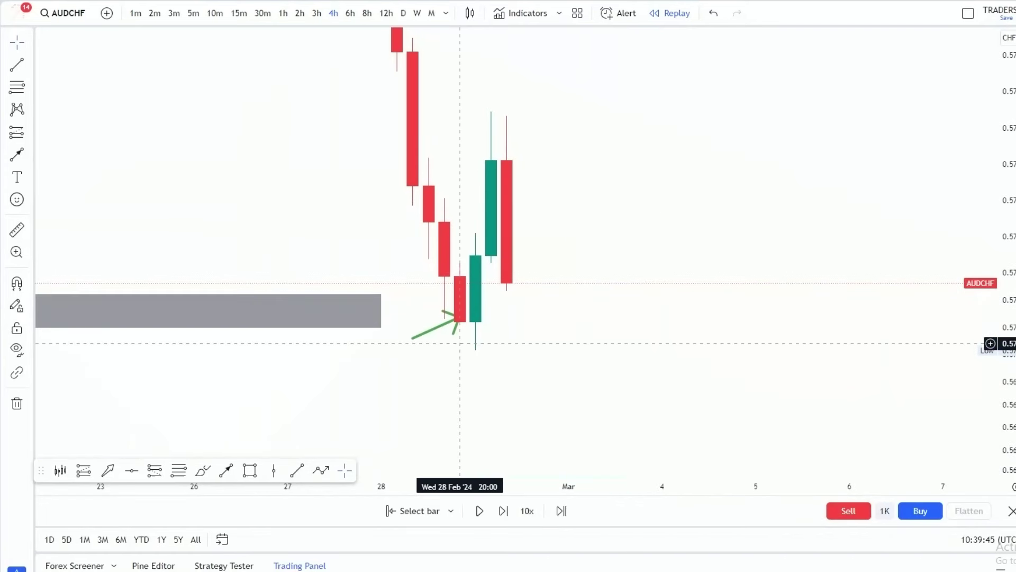
left_click(444, 323)
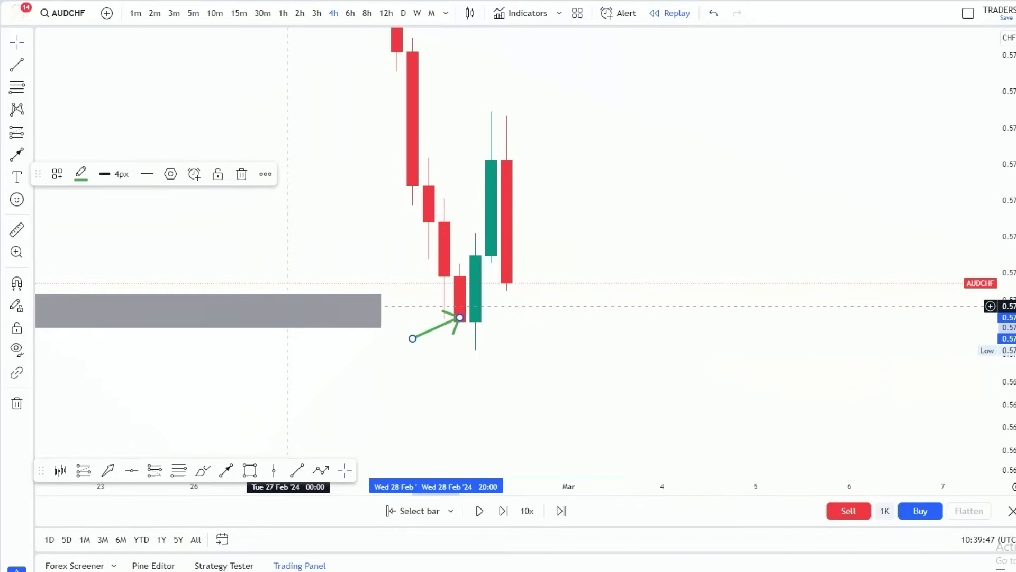
left_click(242, 173)
left_click_drag(803, 186, 771, 195)
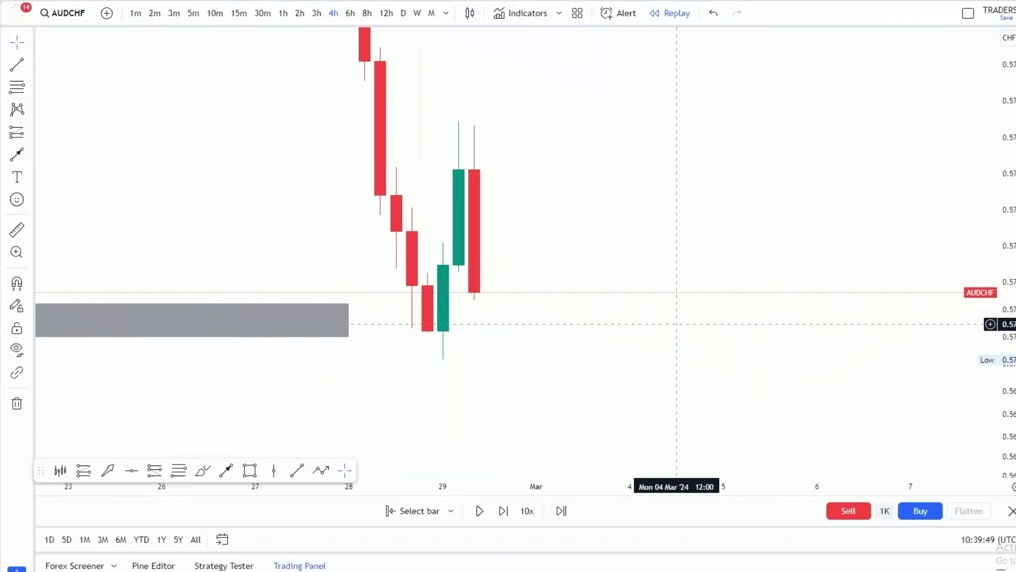
left_click_drag(662, 363, 659, 344)
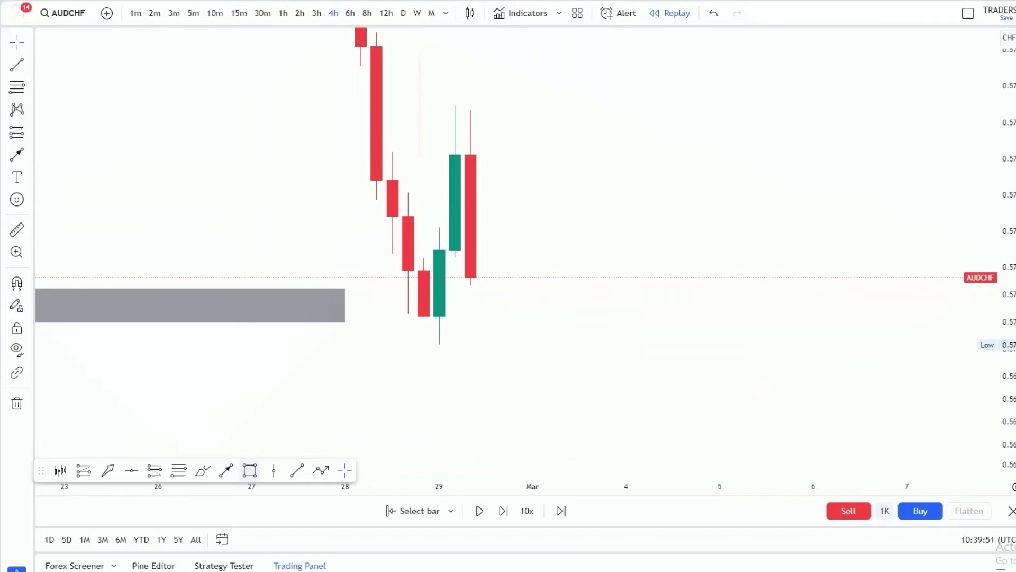
Draw two thin horizontal rectangles extending to early March, one at the swing low wick and one at the high above the last candles
left_click(249, 470)
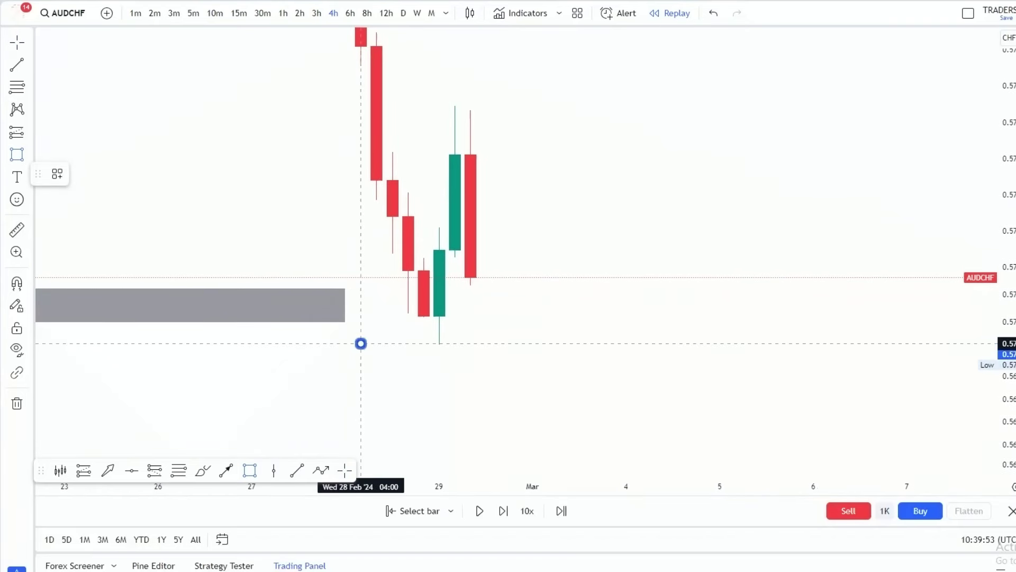
left_click_drag(361, 343, 891, 348)
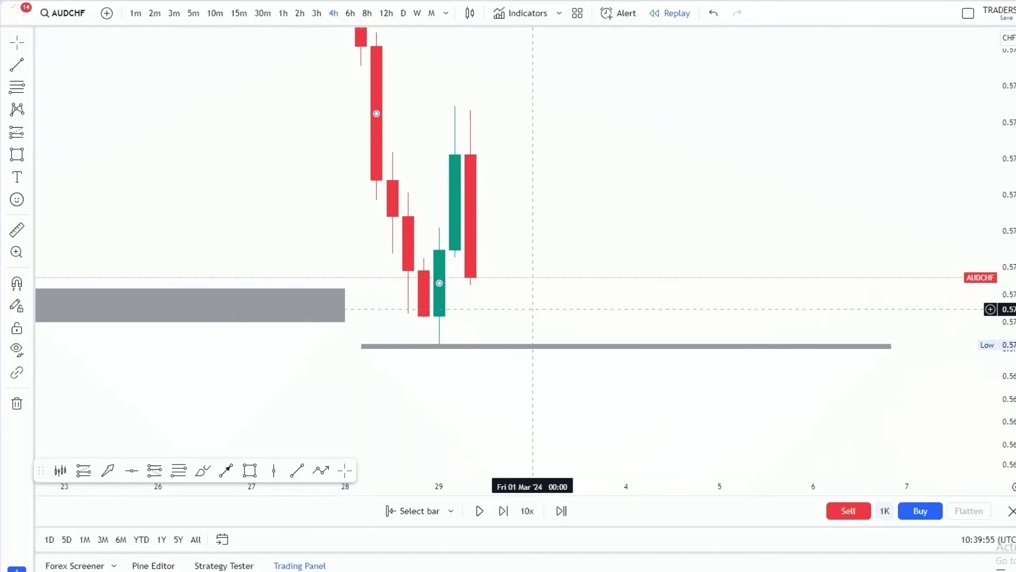
left_click(250, 470)
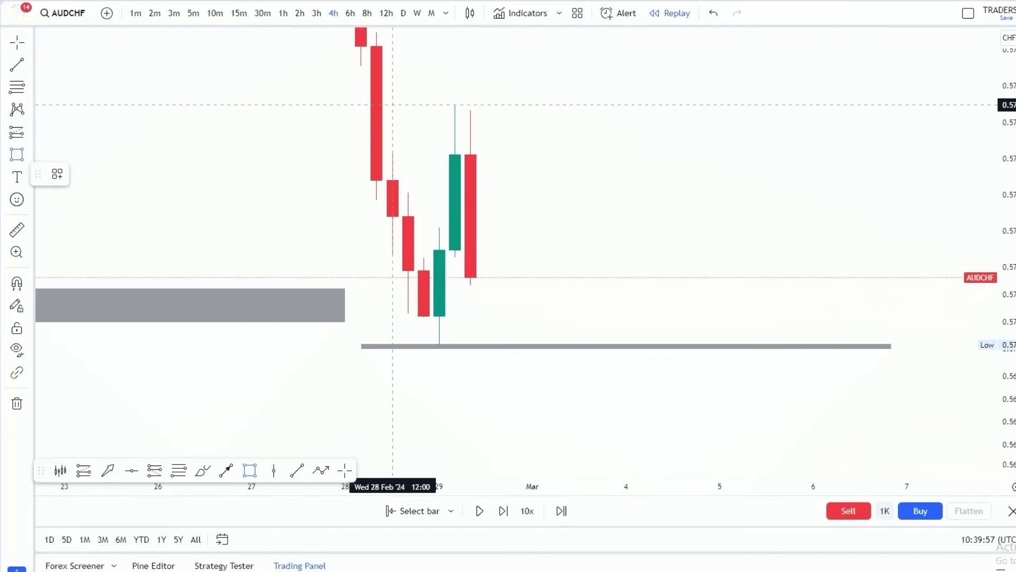
mouse_move(392, 106)
left_mouse_down()
mouse_move(938, 91)
mouse_move(953, 103)
mouse_move(938, 102)
left_mouse_up()
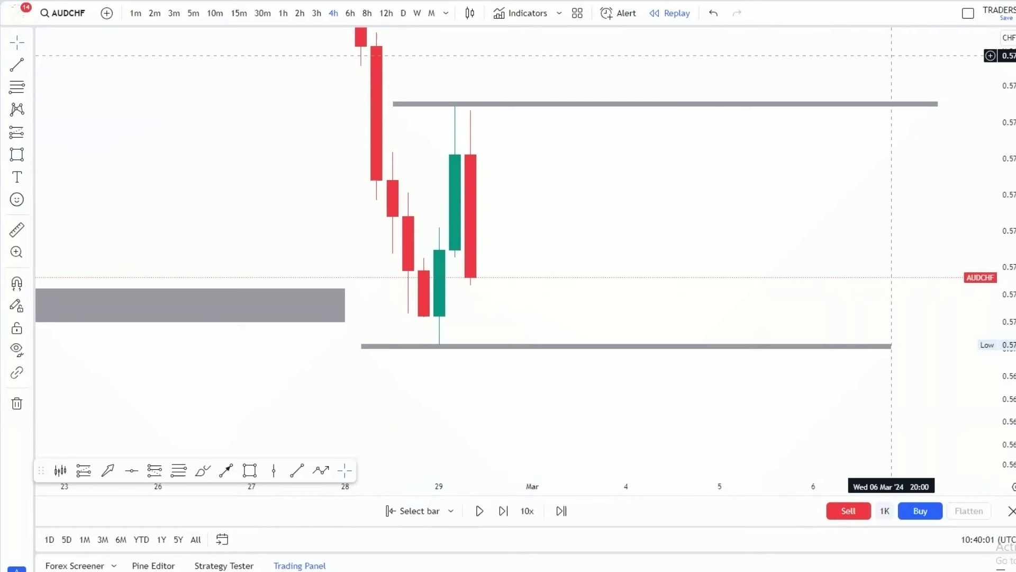
Extend the support zone past the newest candles to 4 Mar and compare it with the earlier price action
left_click_drag(345, 305, 673, 305)
scroll(612, 305, "down", 5)
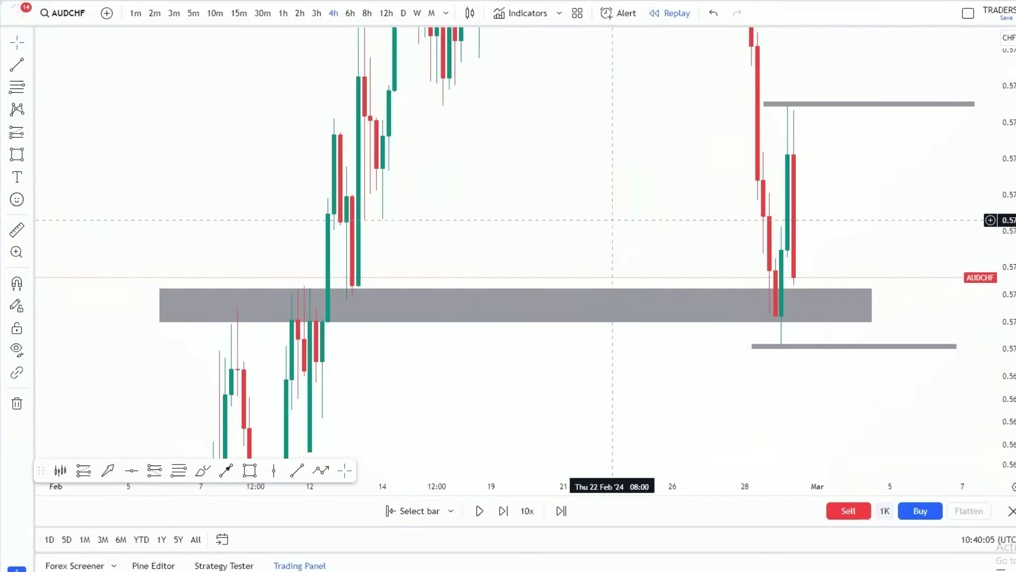
left_click_drag(1004, 74, 994, 385)
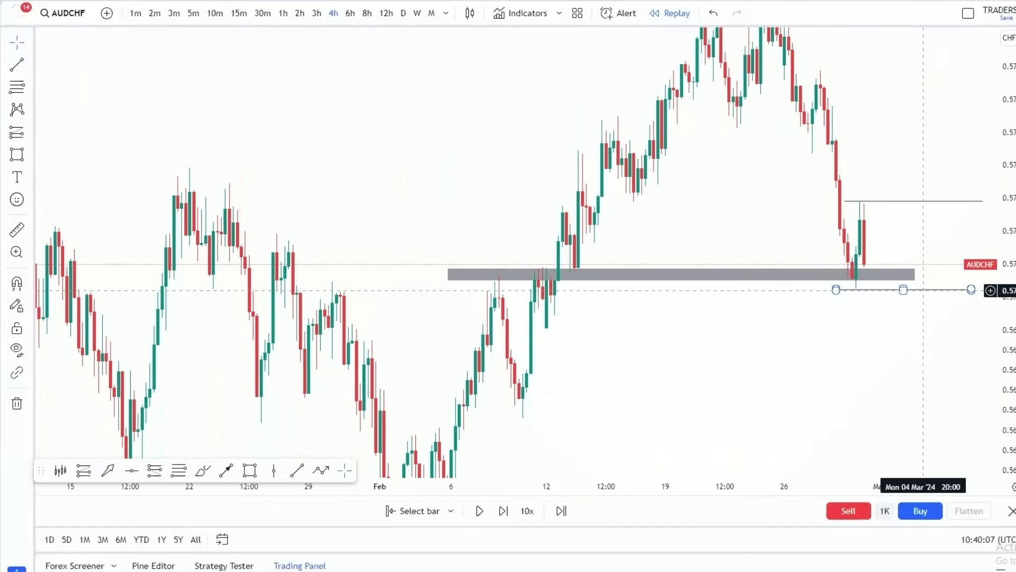
left_click_drag(828, 382, 809, 383)
scroll(809, 382, "up", 5)
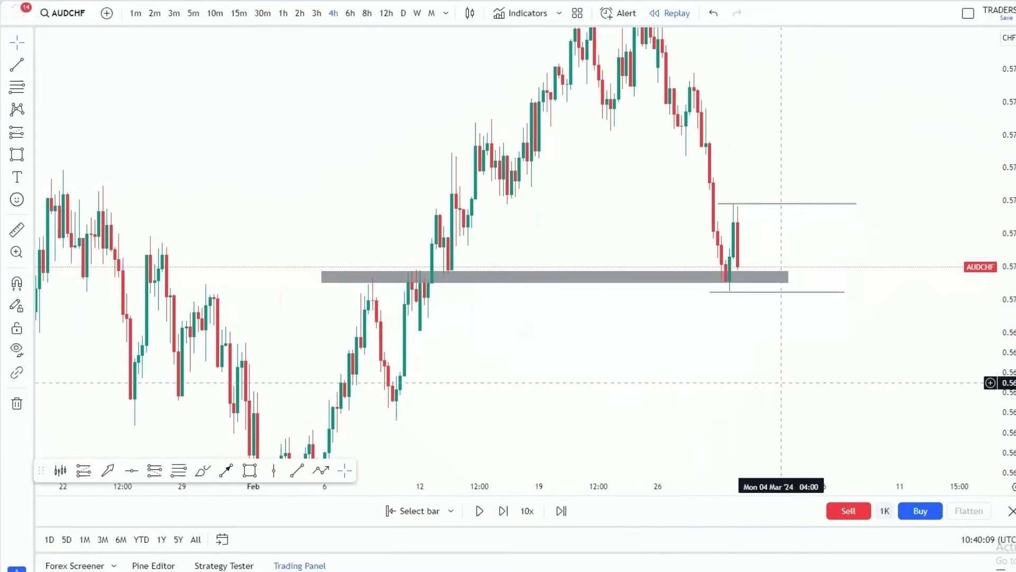
scroll(782, 381, "up", 3)
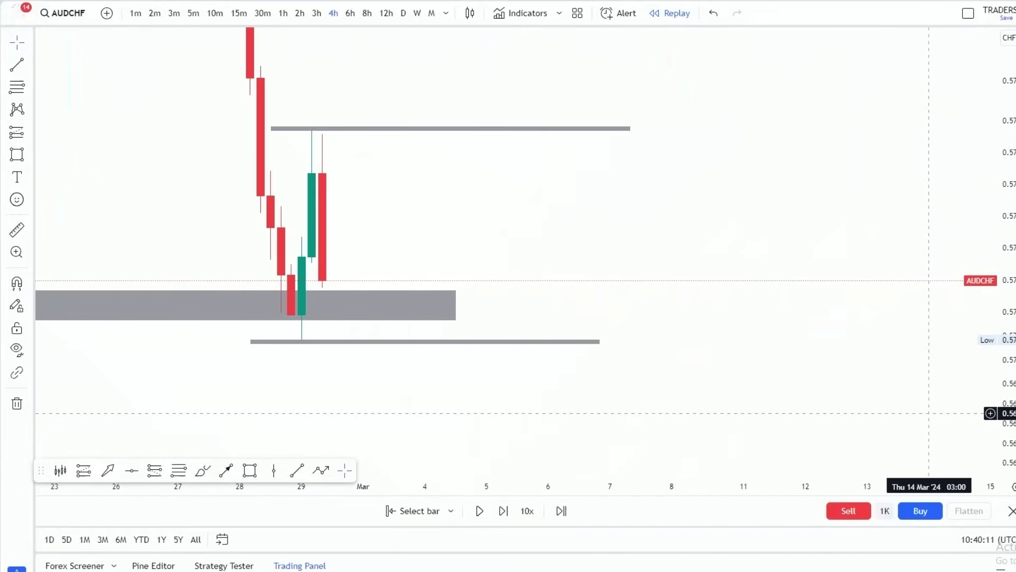
left_click_drag(492, 205, 628, 190)
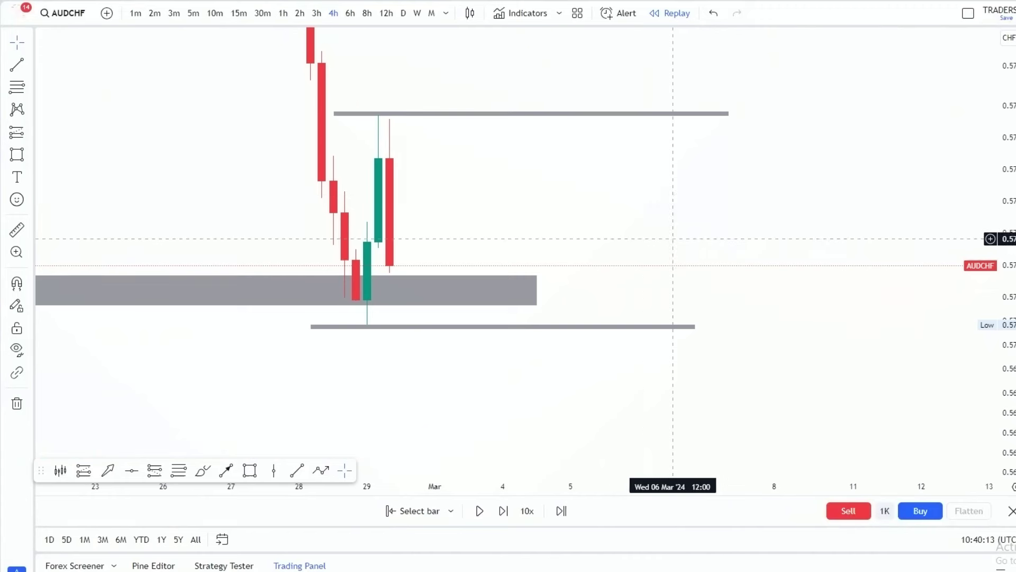
left_click_drag(570, 218, 670, 216)
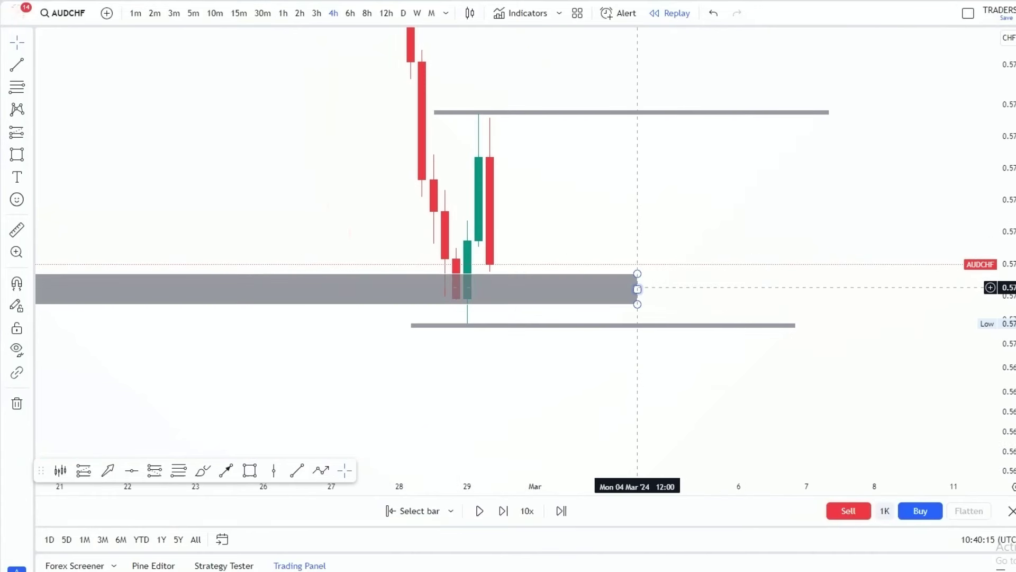
Shorten the support zone so it ends at 28 Feb, clear of the candles at the low
left_click_drag(638, 289, 400, 288)
left_click(705, 212)
scroll(705, 212, "up", 3)
left_click_drag(404, 190, 654, 172)
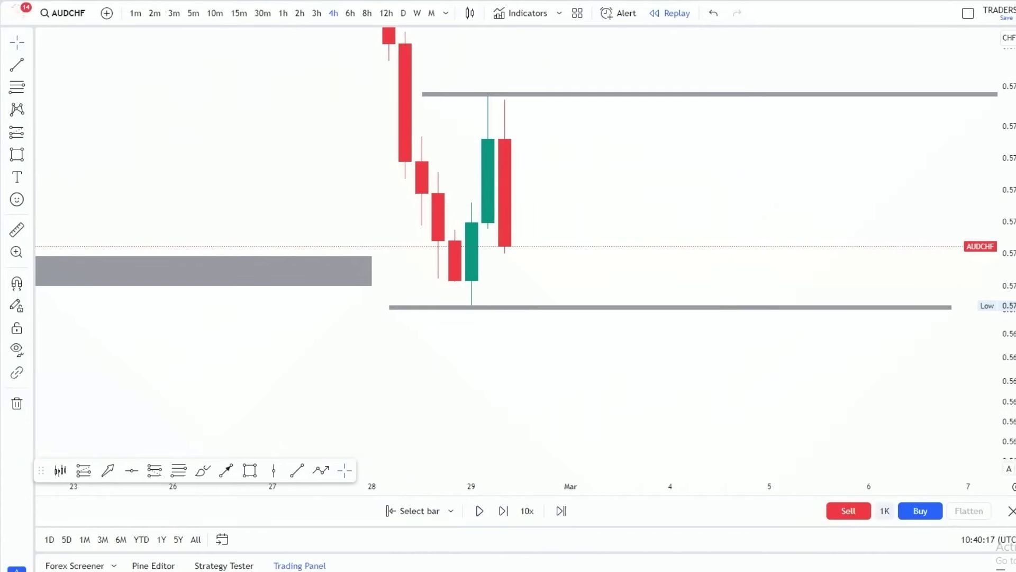
left_click_drag(1008, 211, 1007, 172)
left_click_drag(852, 173, 821, 212)
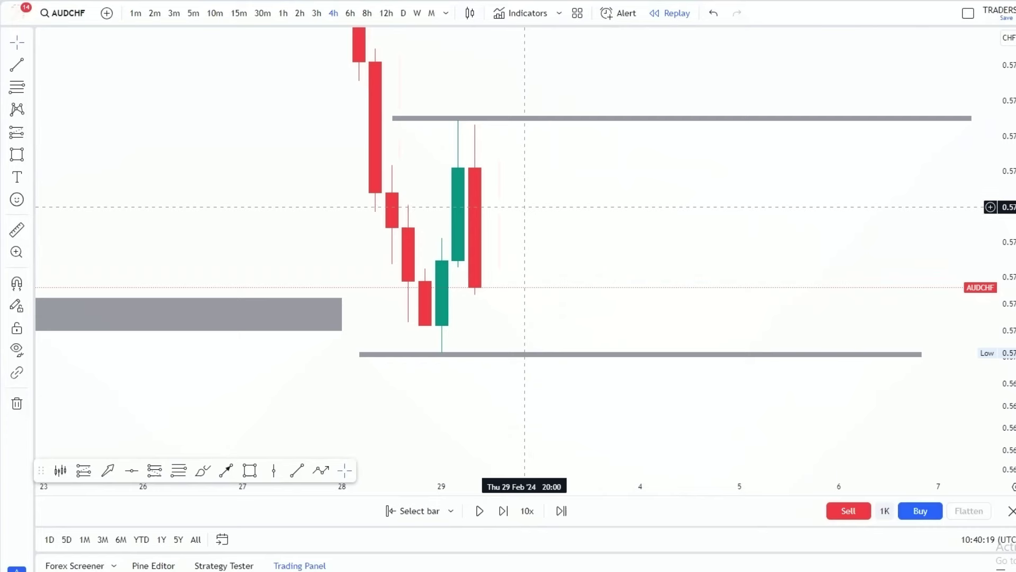
Draw an arrow from the close of the newest red candle down through the lower thin rectangle
left_click(226, 470)
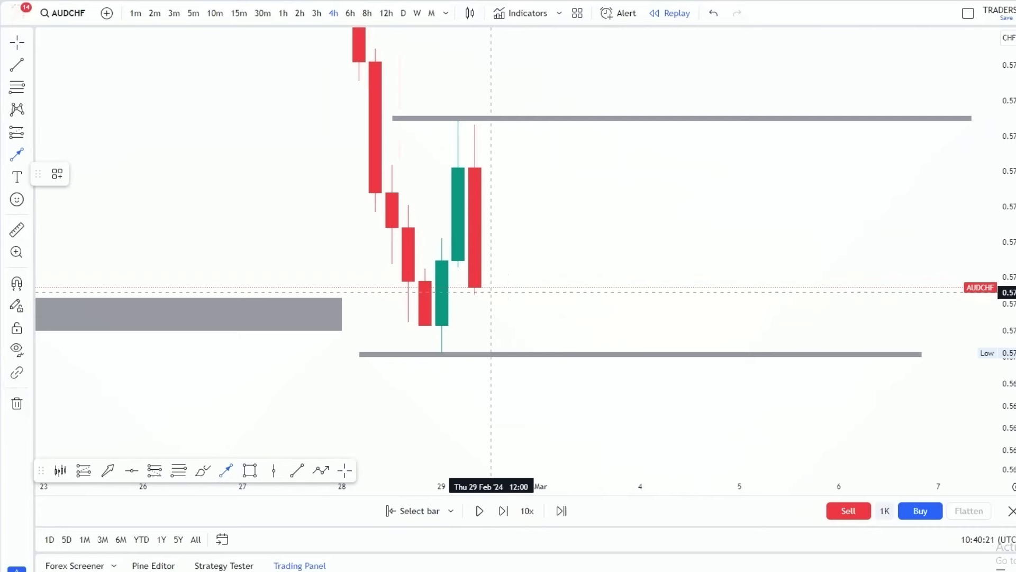
mouse_move(475, 269)
left_mouse_down()
mouse_move(484, 335)
mouse_move(507, 360)
mouse_move(508, 382)
left_mouse_up()
left_click_drag(634, 246, 649, 211)
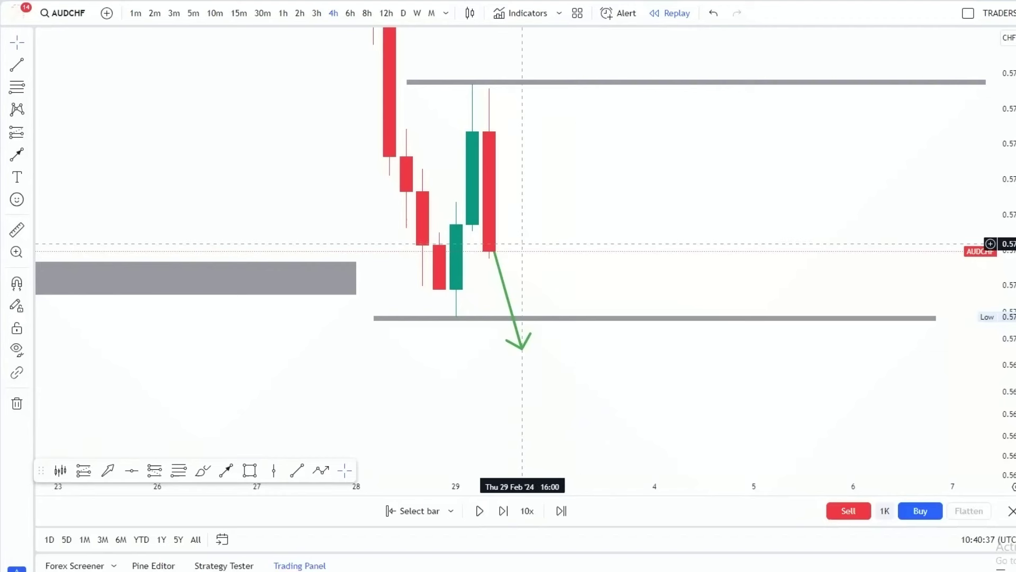
Redirect the arrow upward, from the newest red candle's close to above the upper thin rectangle at 1 Mar 08:00
left_click_drag(522, 350, 588, 49)
left_click_drag(738, 64, 749, 120)
left_click(588, 104)
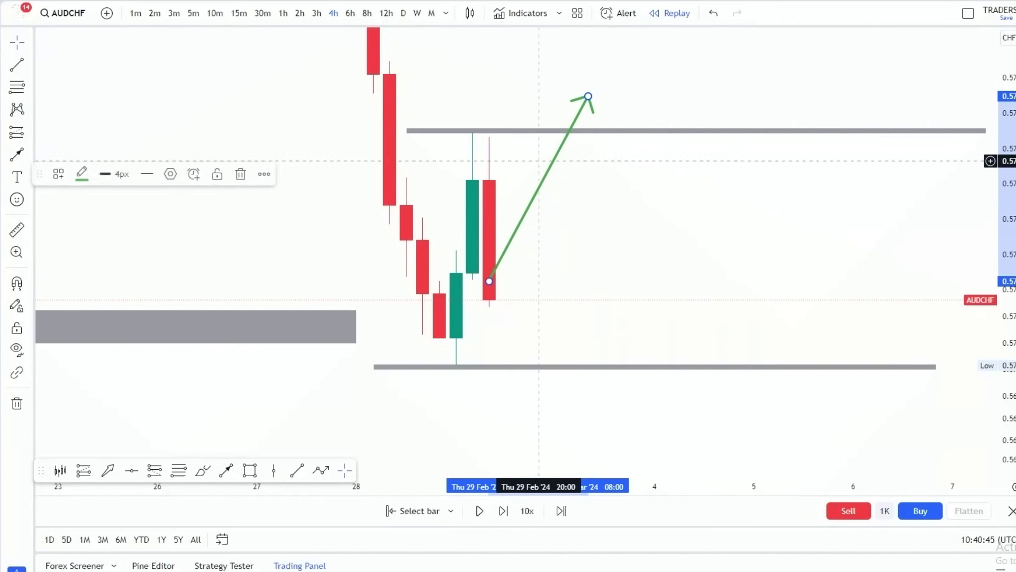
left_click_drag(489, 287, 489, 301)
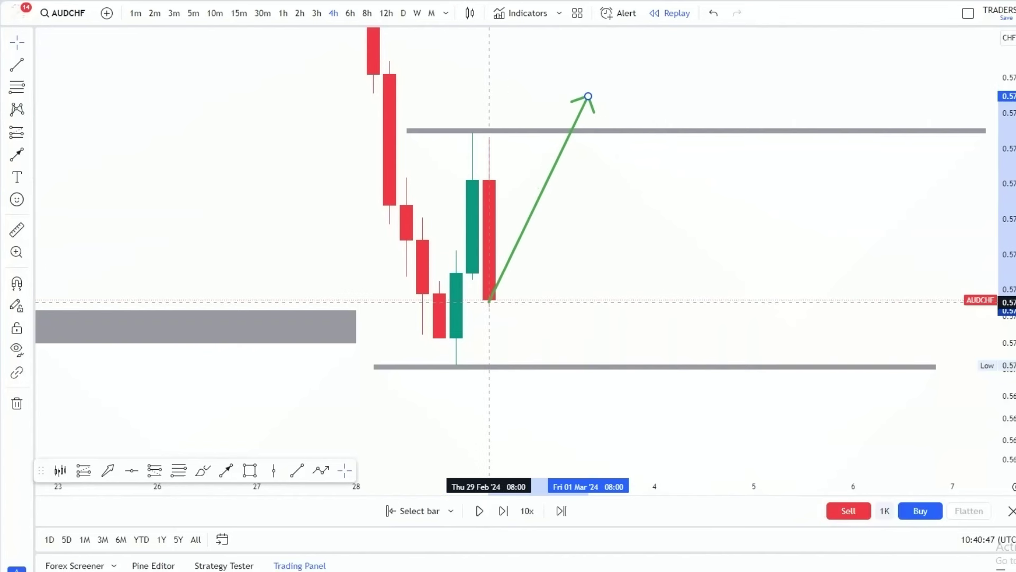
left_click(605, 249)
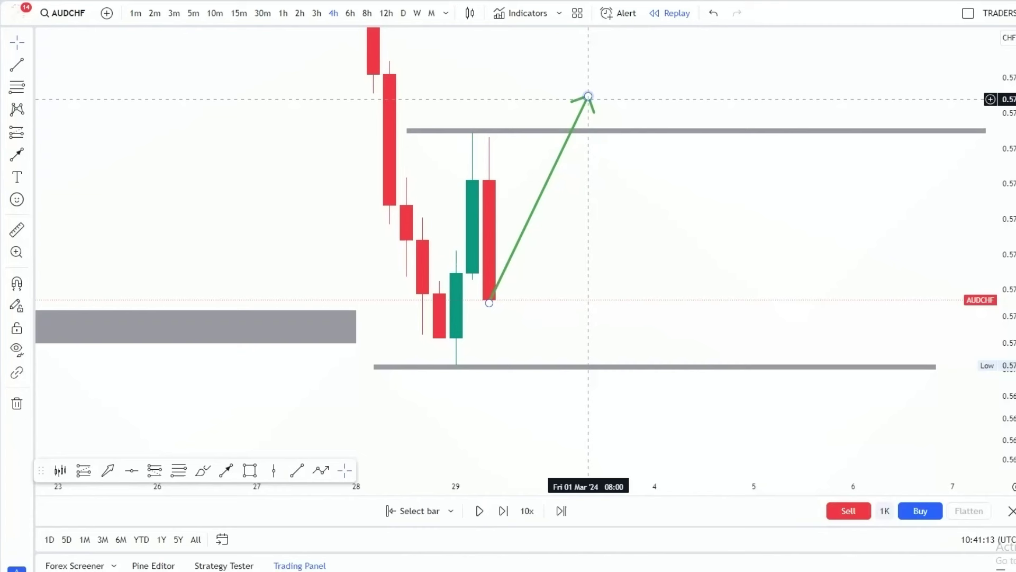
Return to the cross cursor and move the arrow's tip slightly lower and earlier, just above the upper thin rectangle at 1 Mar
left_click(250, 470)
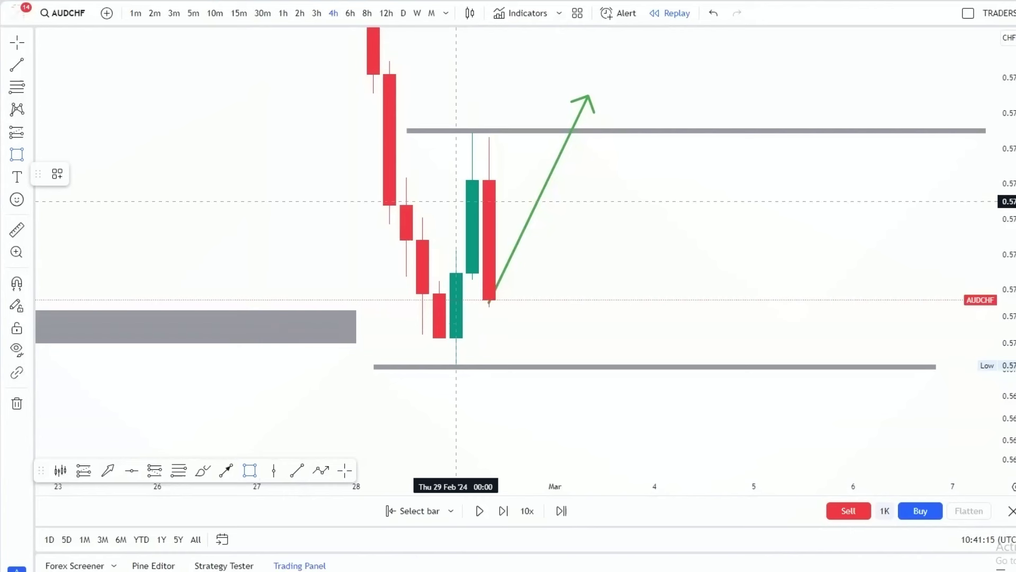
left_click(30, 42)
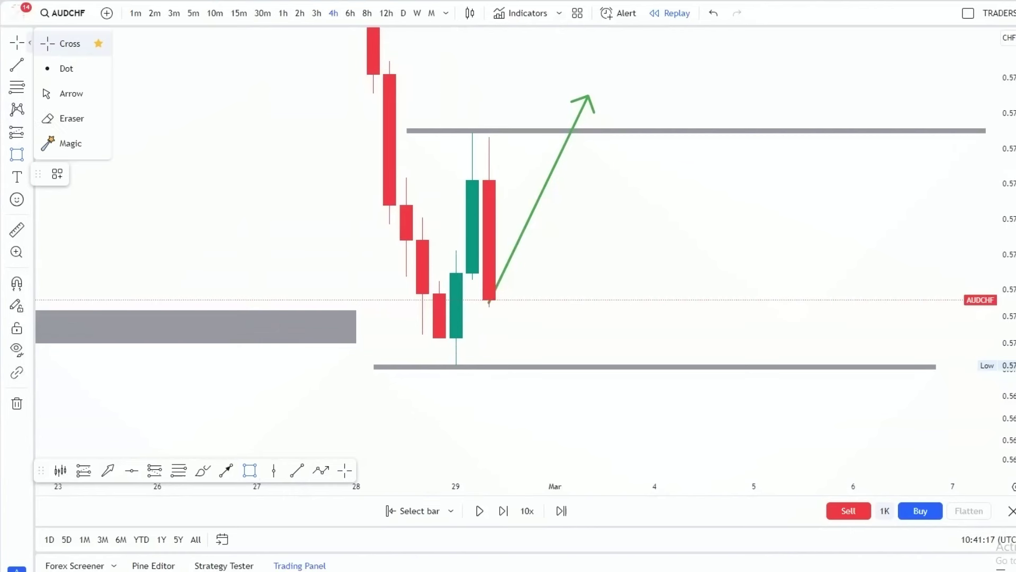
left_click(71, 43)
left_click_drag(588, 95, 554, 106)
left_click(637, 233)
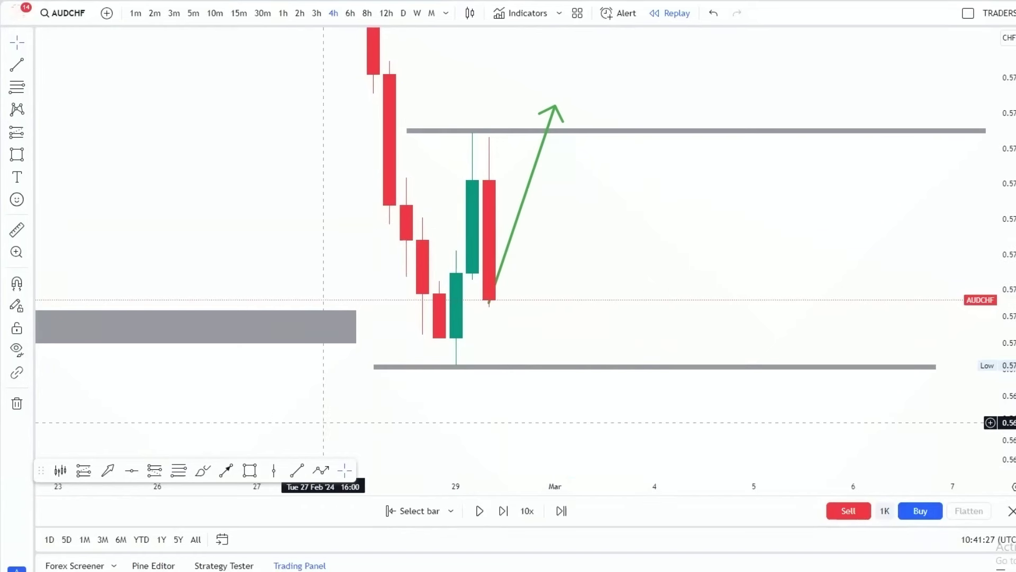
Draw an arrow pointing at the green candle of 29 Feb 04:00, and delete it again
left_click(226, 469)
left_click(622, 241)
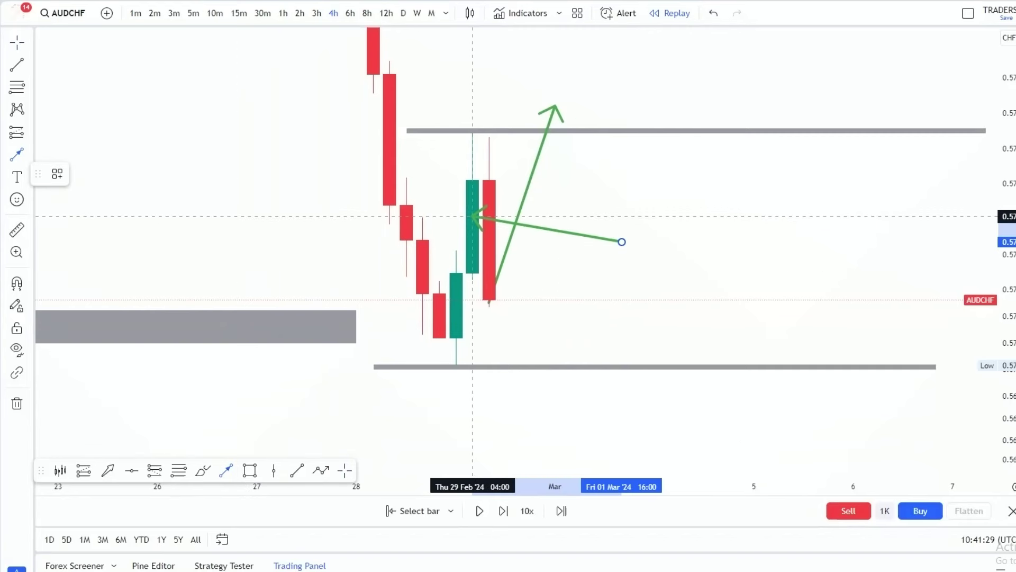
left_click(472, 216)
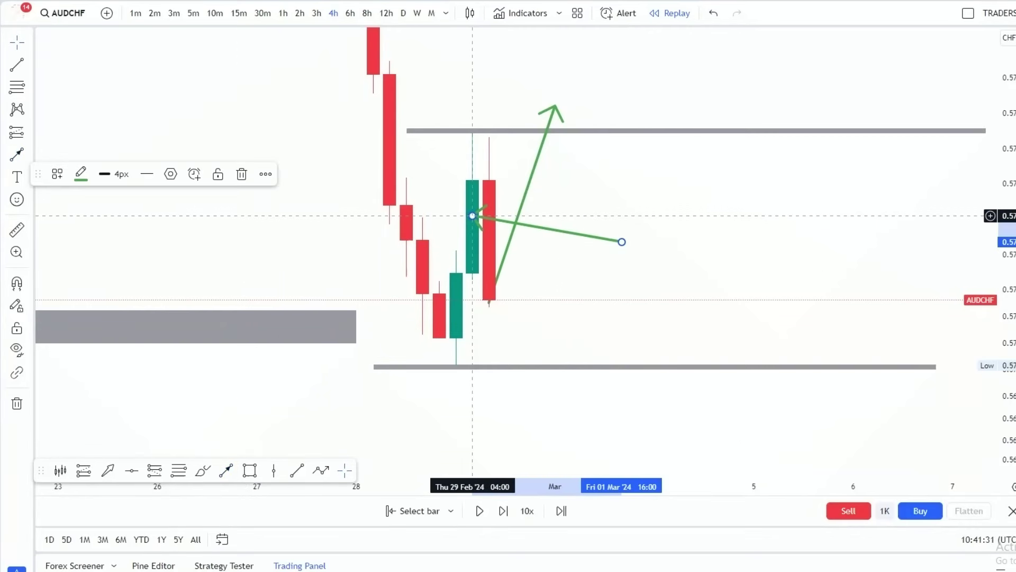
key("Delete")
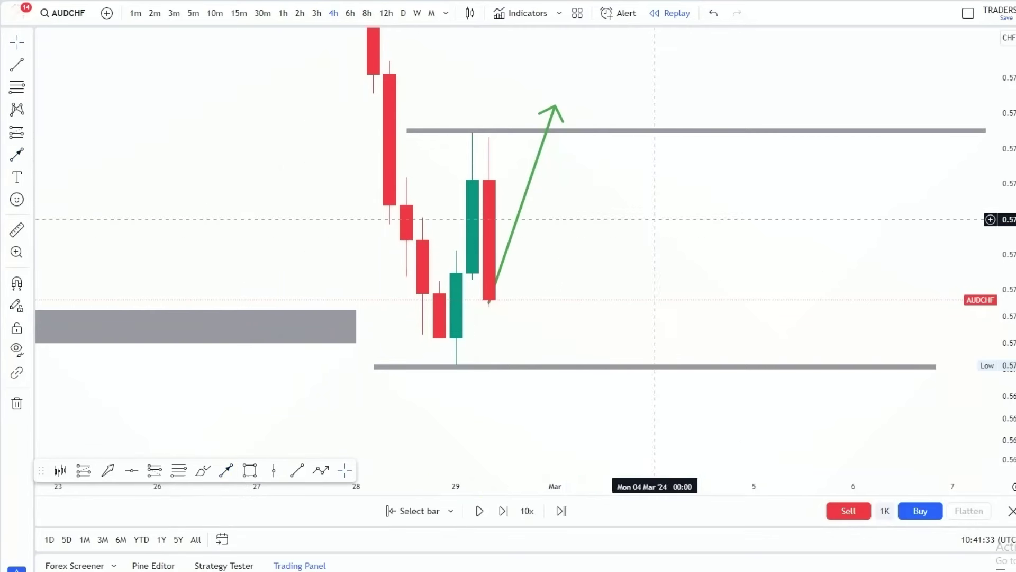
Extend the support zone to 4 Mar and review the reaction against the wider price action
left_click_drag(356, 327, 656, 327)
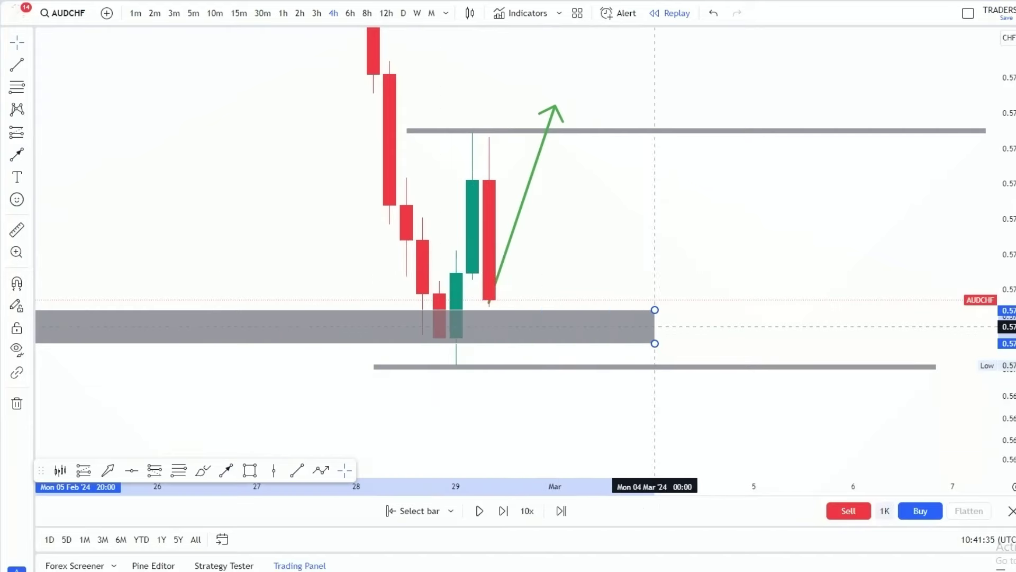
scroll(638, 289, "down", 3)
scroll(638, 289, "down", 5)
left_click_drag(1006, 260, 1006, 343)
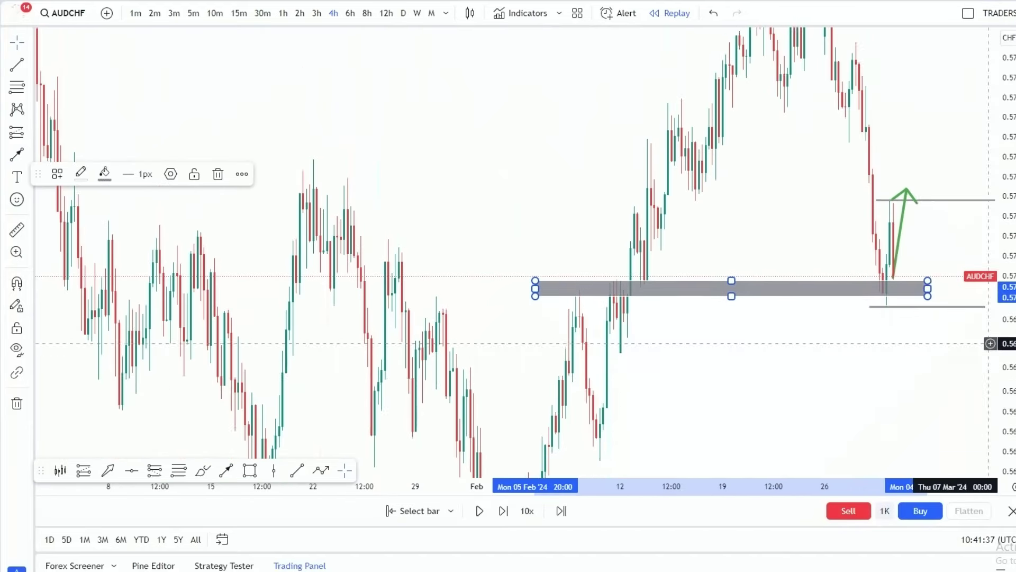
left_click_drag(839, 391, 736, 391)
left_click_drag(805, 191, 819, 170)
scroll(819, 171, "up", 5)
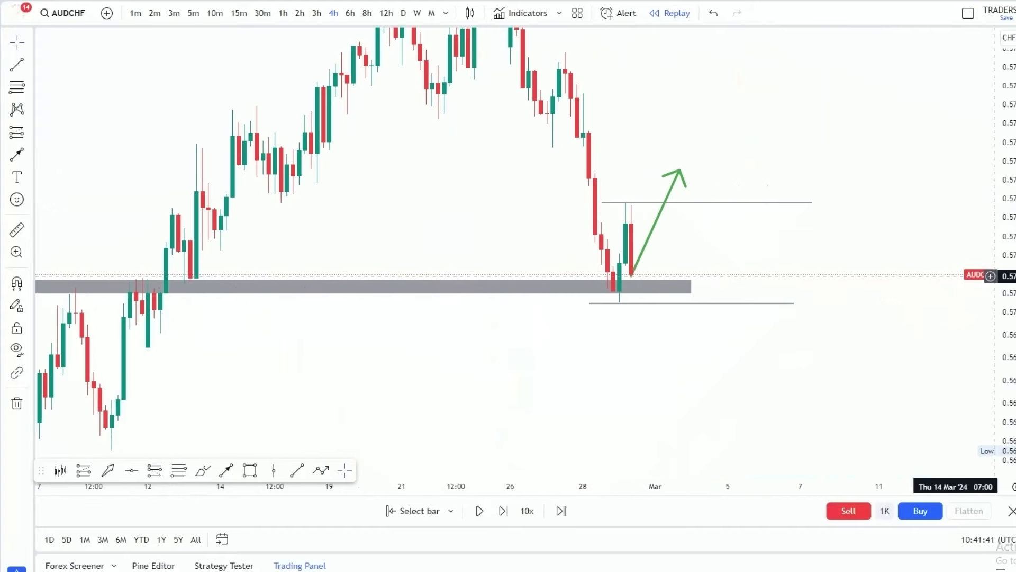
left_click_drag(1006, 412, 1005, 283)
scroll(869, 284, "up", 4)
left_click_drag(576, 358, 613, 379)
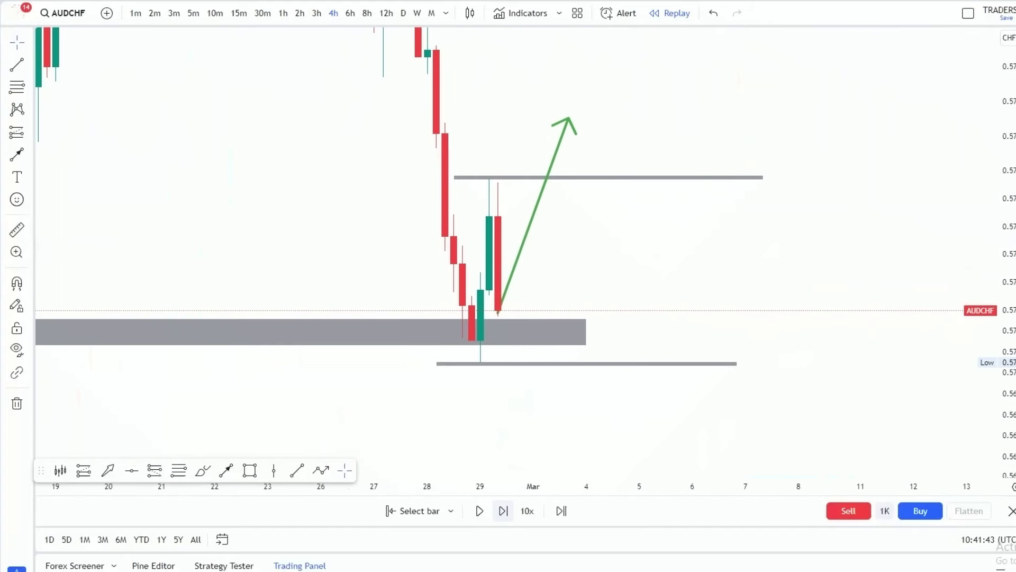
Step the replay past the newest red candle, and return it to the 29 Feb 08:00 bar
left_click(503, 511)
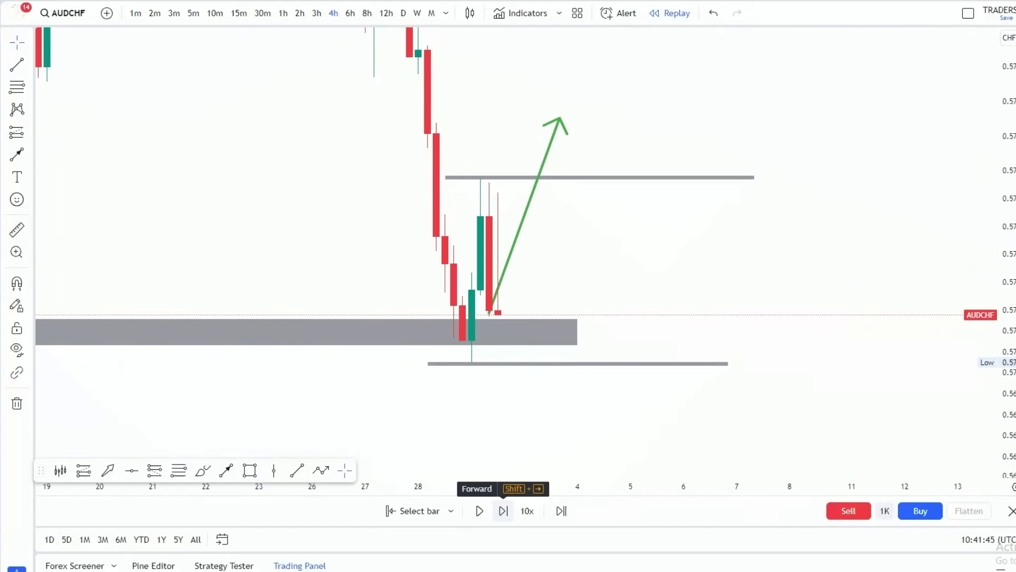
left_click(502, 511)
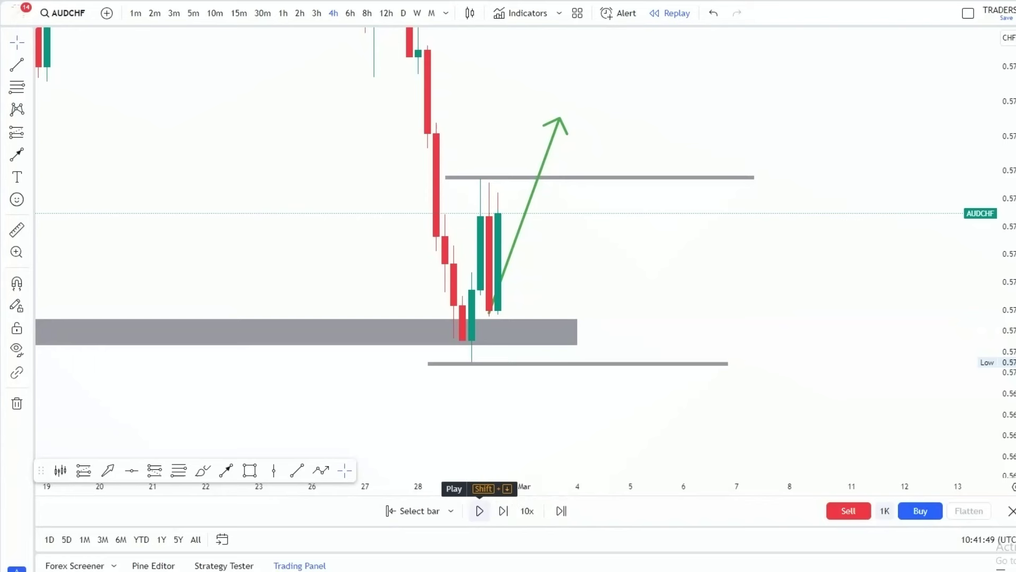
left_click(412, 511)
left_click(498, 417)
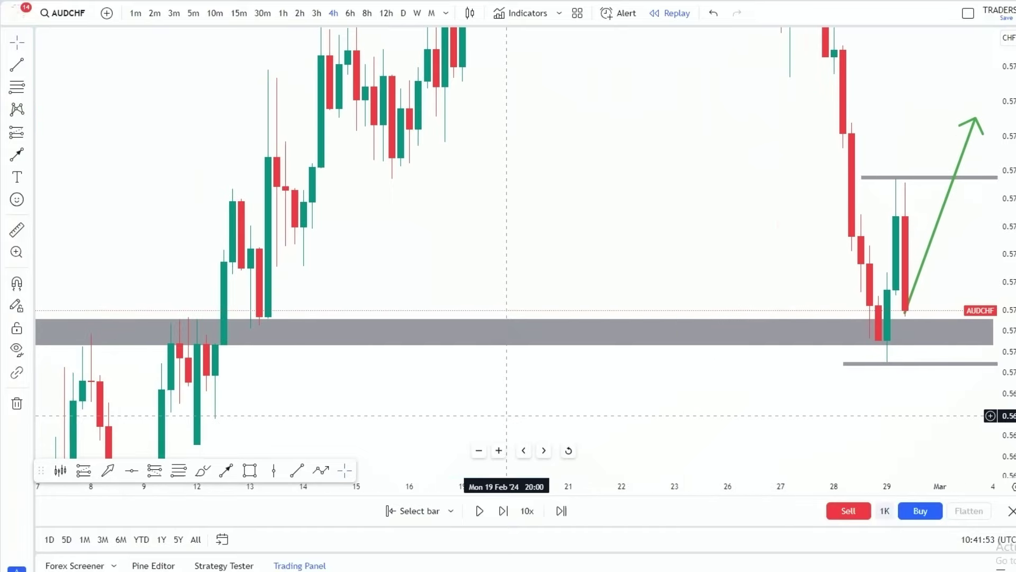
Advance the replay three bars to 29 Feb 20:00 and examine the candles relative to the upper thin rectangle
left_click_drag(853, 271, 660, 281)
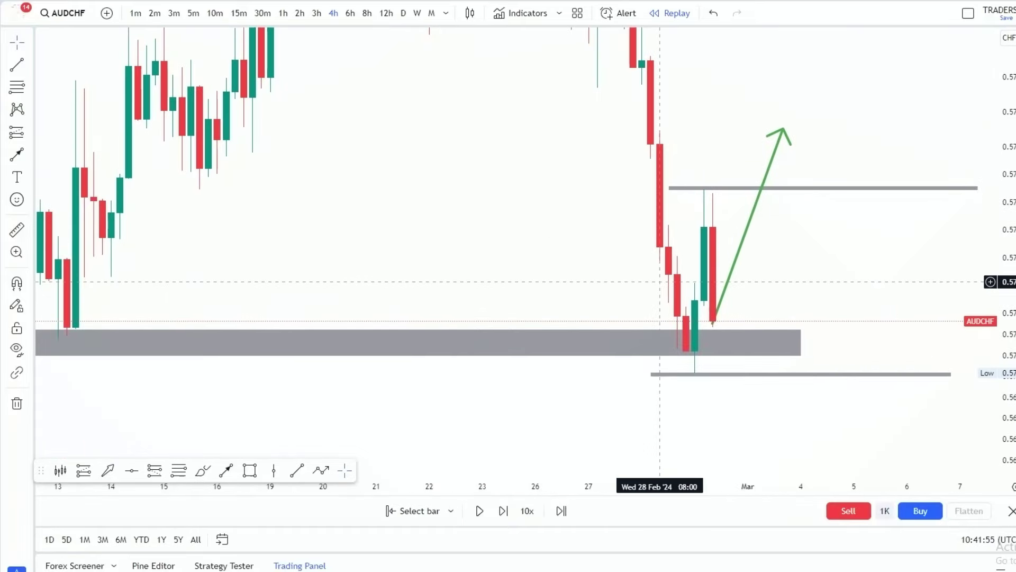
scroll(660, 281, "up", 5)
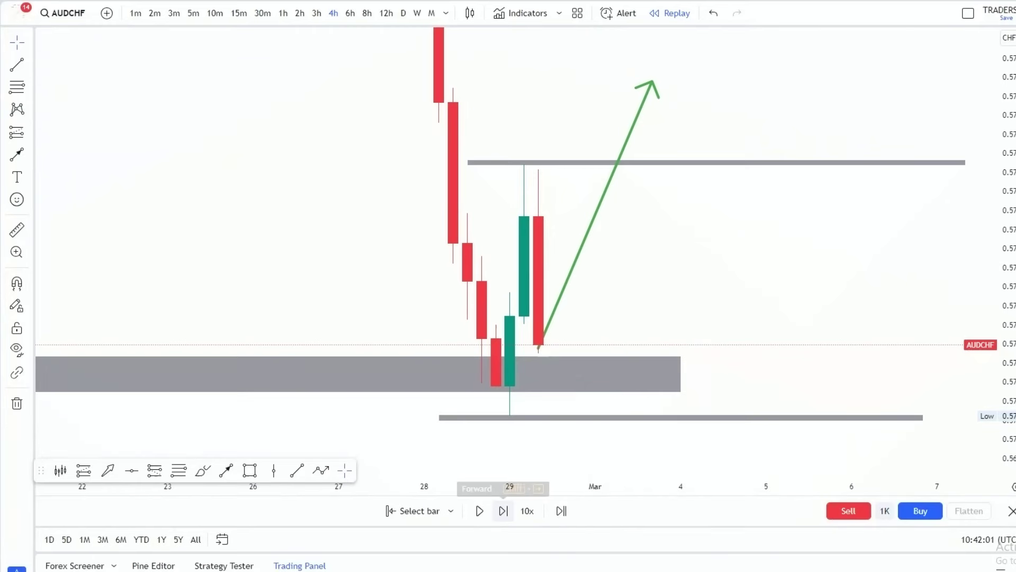
left_click(503, 511)
left_click_drag(625, 201, 759, 292)
left_click_drag(1007, 212, 1007, 324)
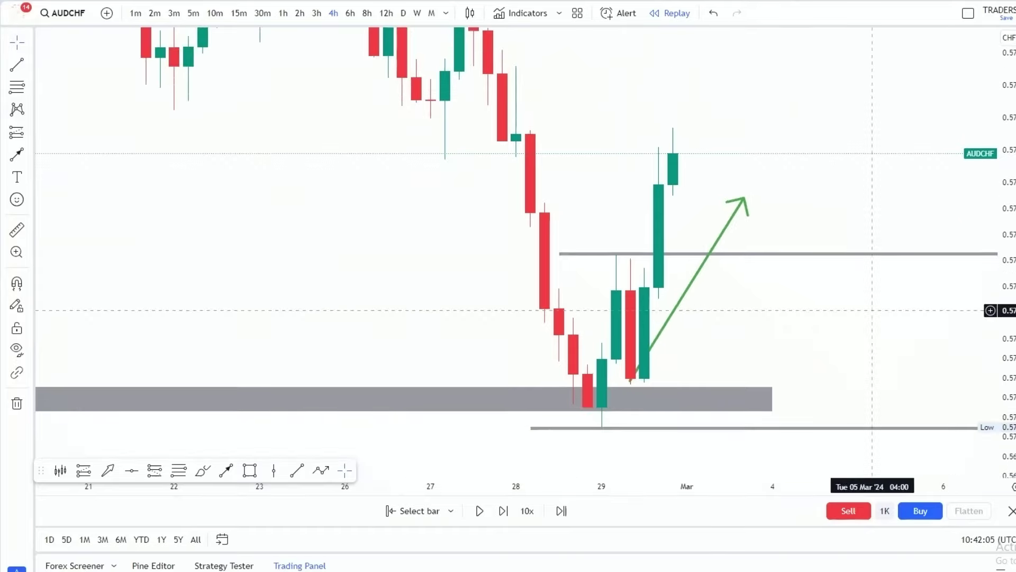
left_click_drag(871, 308, 843, 259)
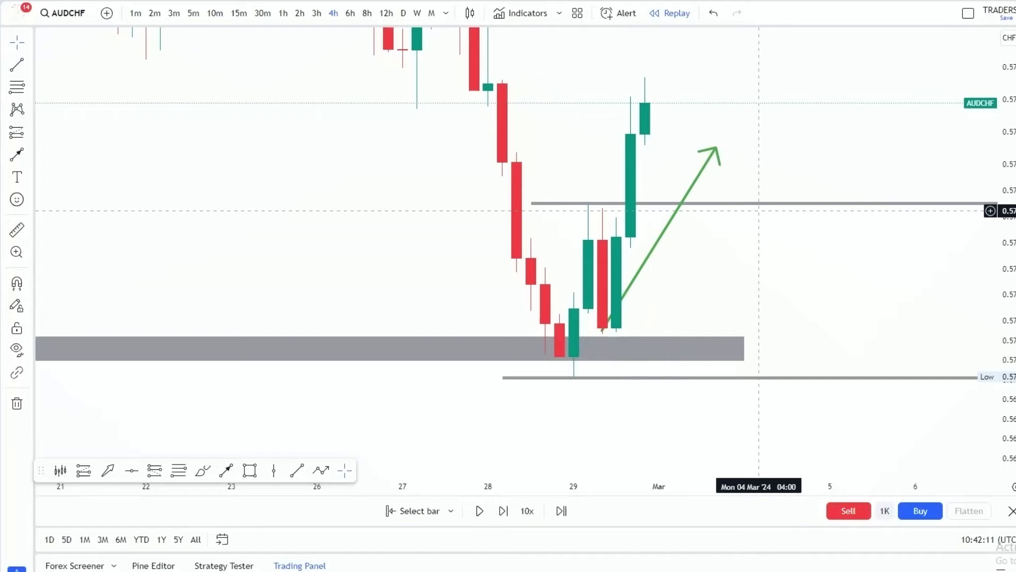
Remove the green arrow from the chart, leaving the support zone and the two thin rectangles
left_click_drag(716, 147, 673, 432)
left_click_drag(403, 486, 511, 486)
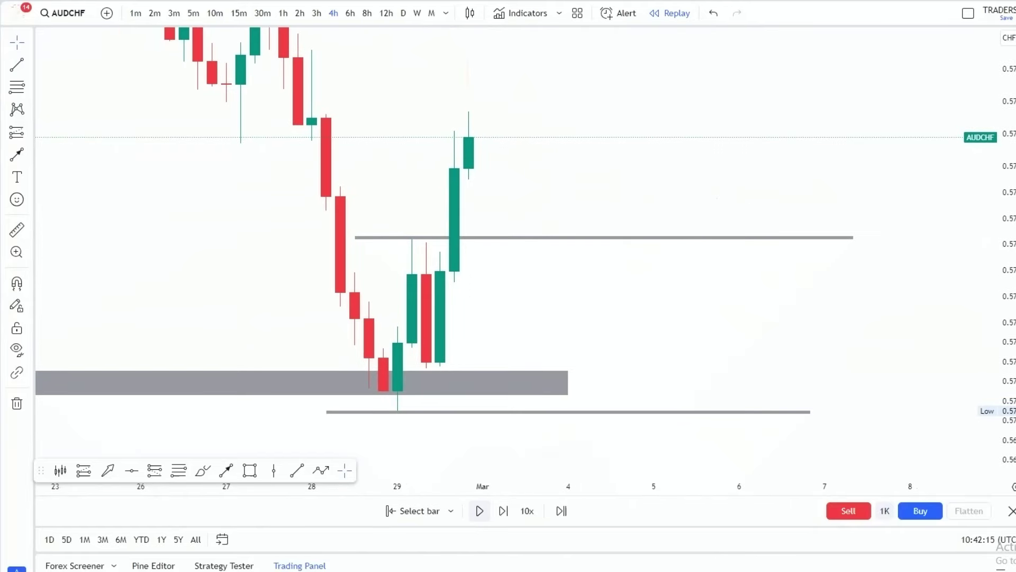
Play the AUDCHF replay to about 12 Mar, pause it, and review the breakout above the upper thin rectangle
left_click(479, 511)
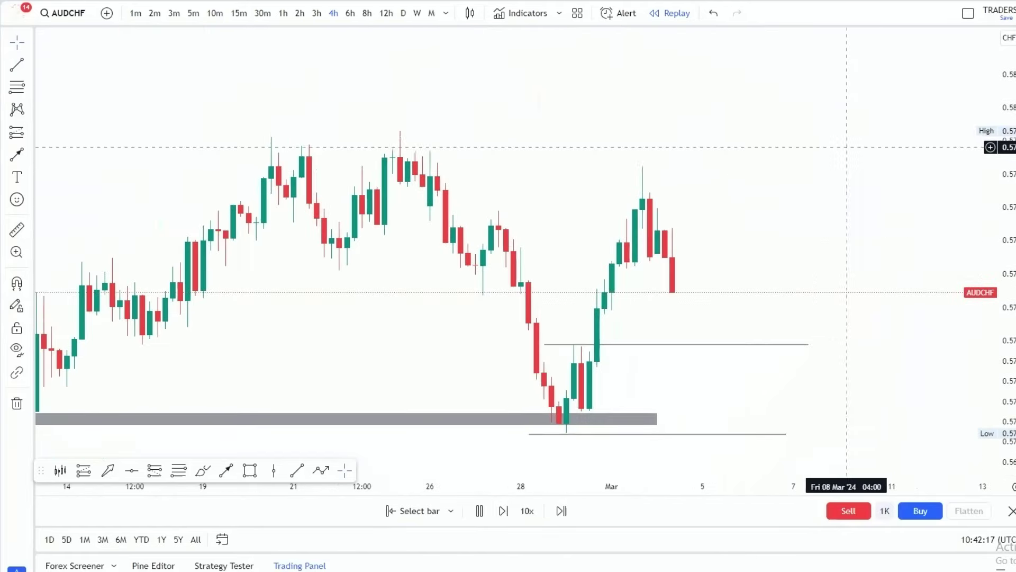
left_click(480, 511)
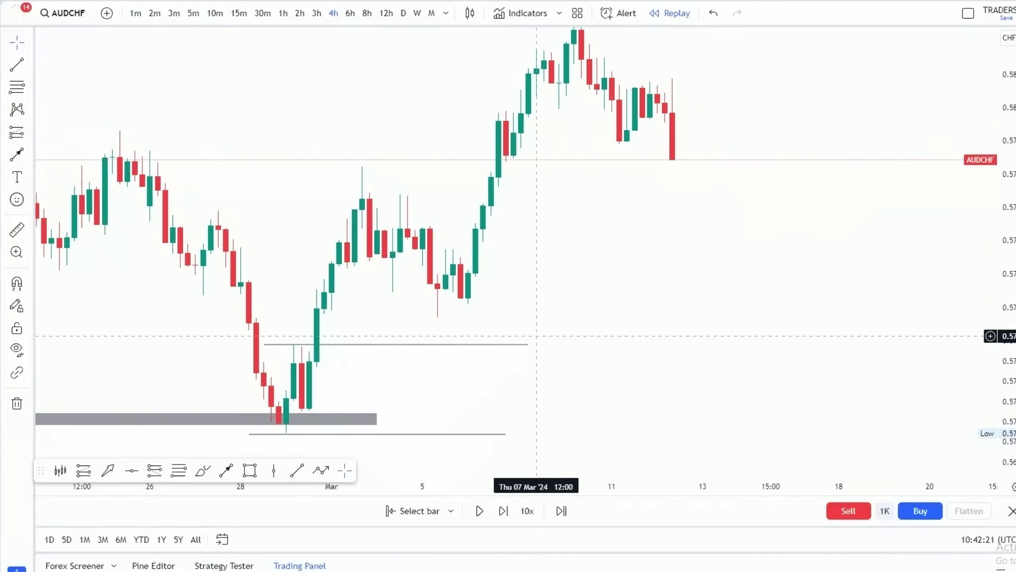
left_click_drag(687, 186, 756, 173)
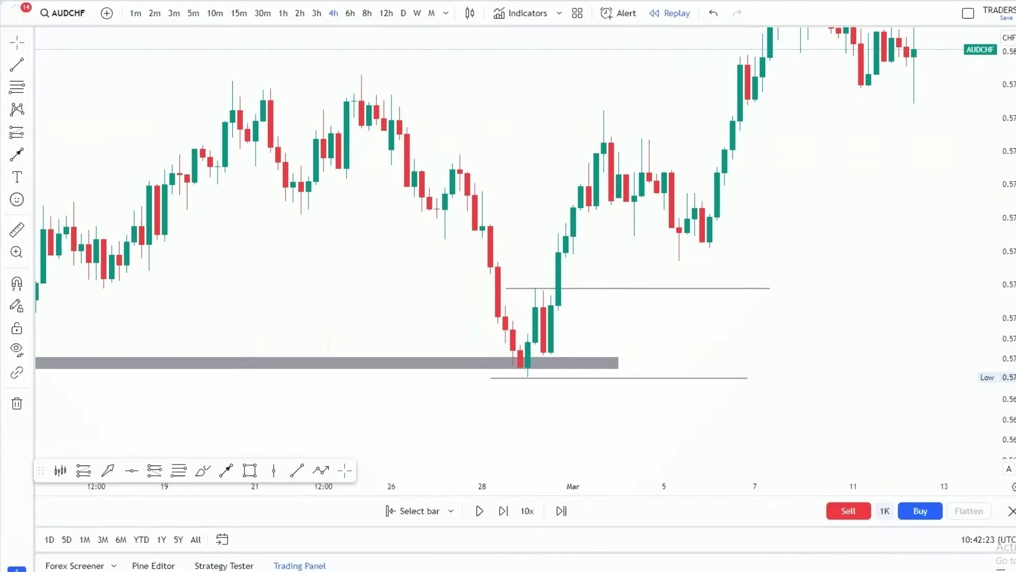
left_click_drag(1002, 310, 1002, 130)
scroll(858, 222, "up", 5)
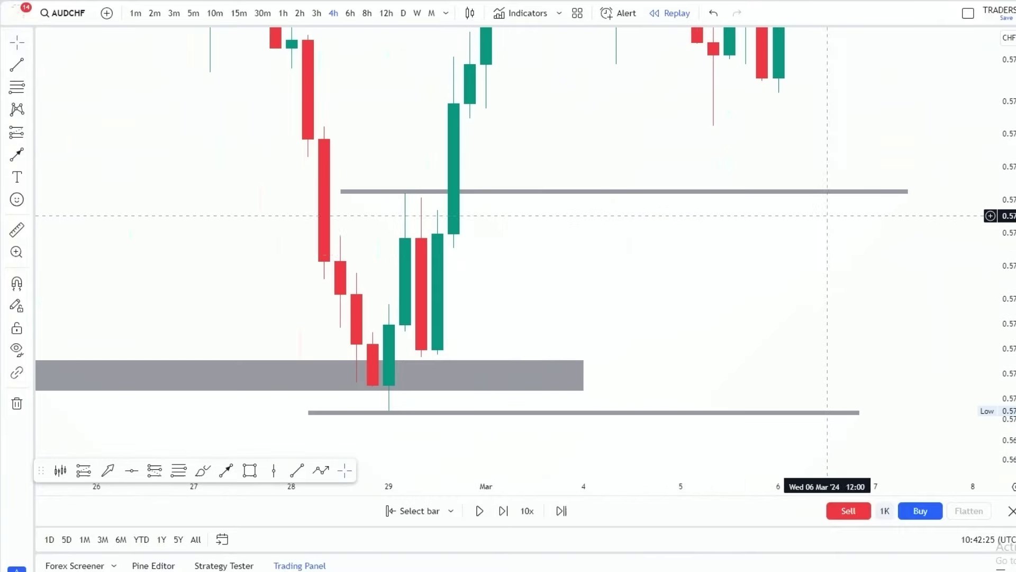
left_click_drag(813, 224, 834, 215)
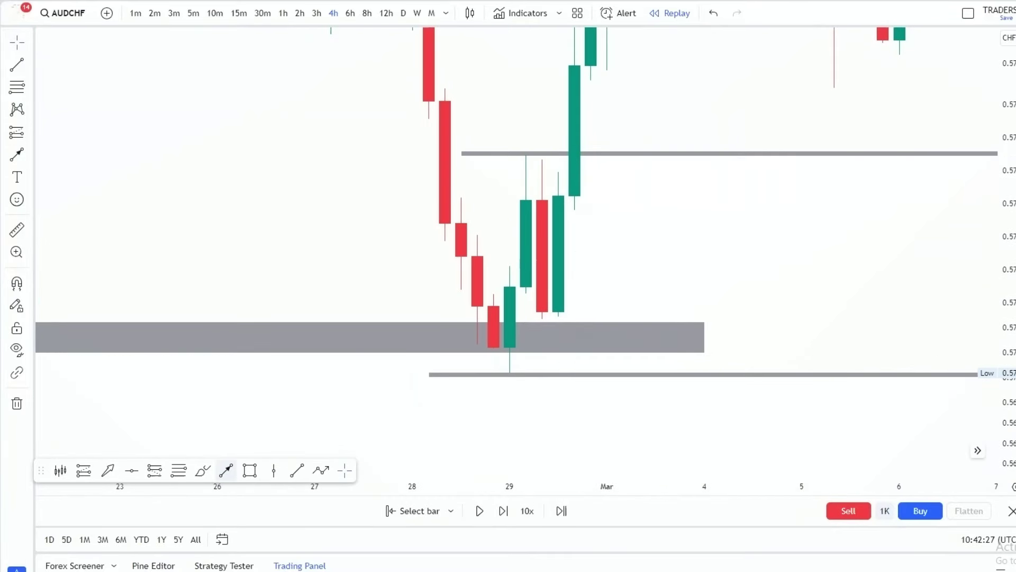
Point a green arrow at the 29 Feb 08:00 red candle, remove it, and review the surrounding price action
left_click(226, 470)
left_click(461, 187)
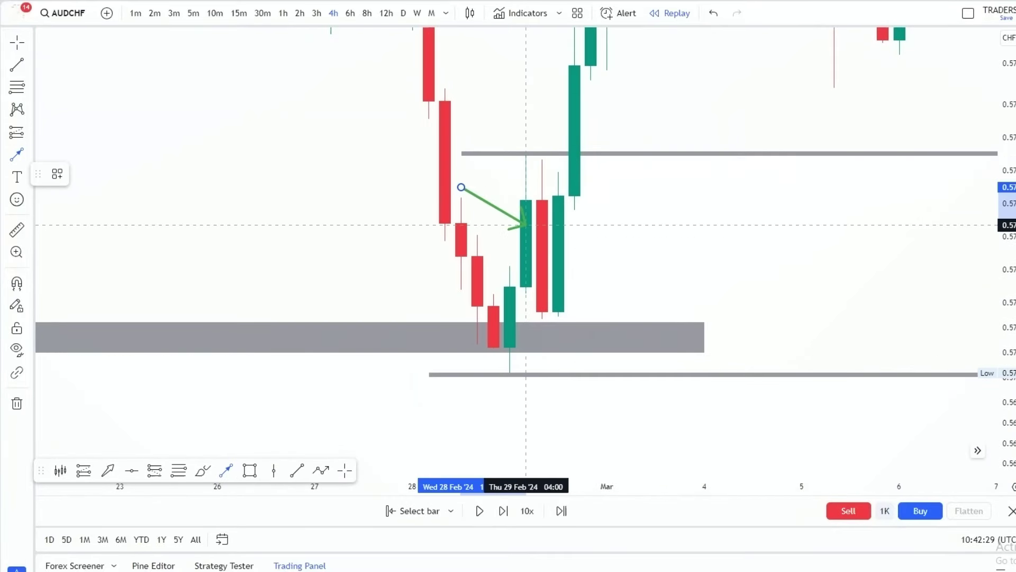
left_click(543, 217)
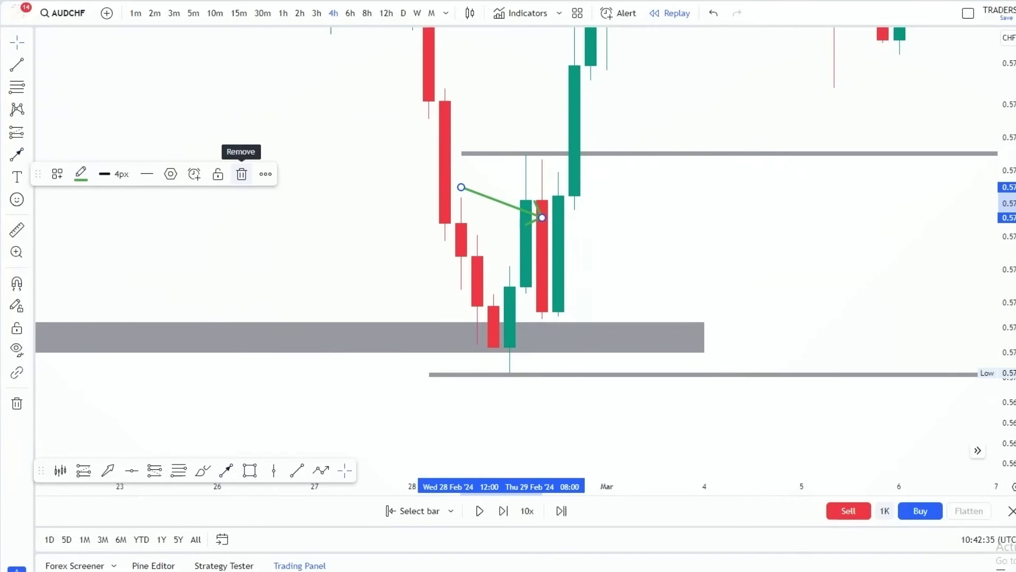
left_click(241, 174)
left_click_drag(785, 234, 629, 327)
left_click_drag(1001, 158, 1001, 353)
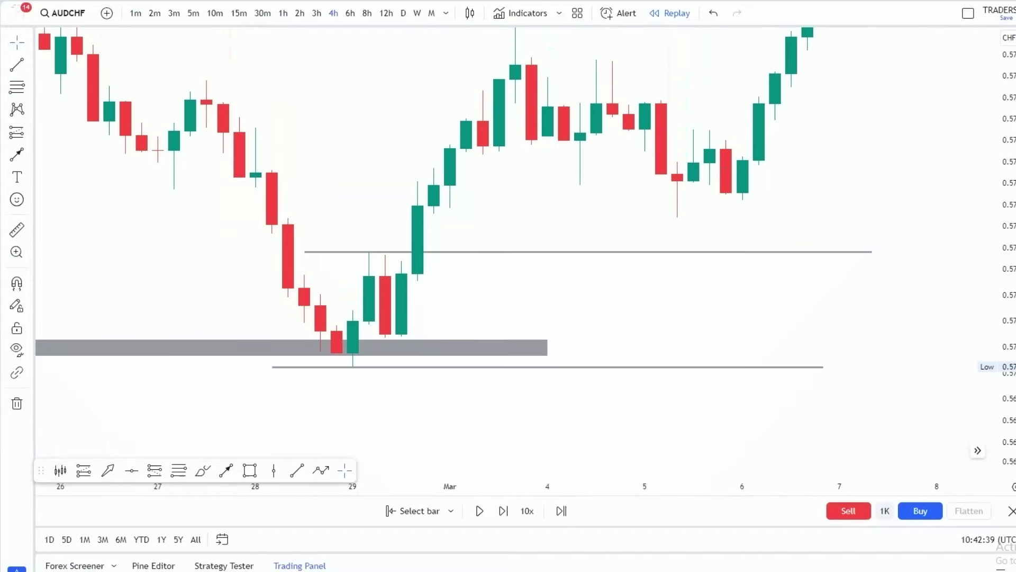
Switch to the EURGBP chart and shorten the support zone to end on 26 Apr, clear of the latest candles
key("Down")
scroll(658, 311, "down", 8)
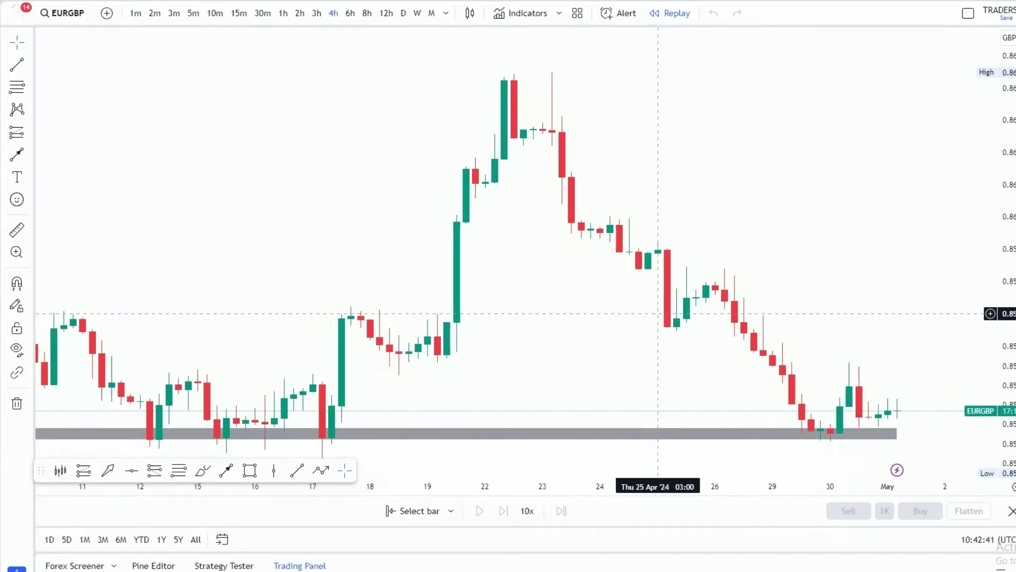
left_click_drag(810, 313, 572, 292)
scroll(812, 400, "up", 6)
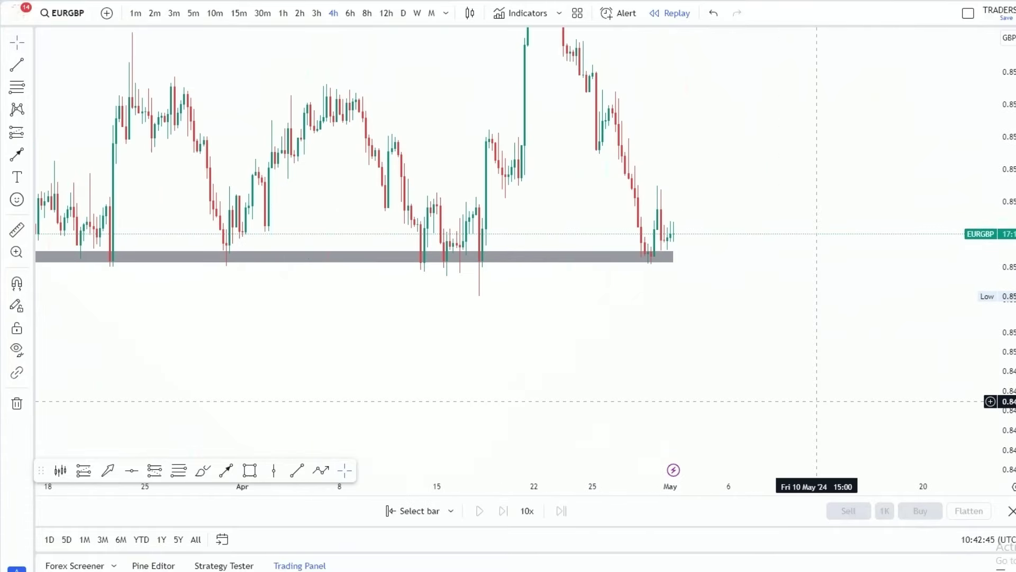
scroll(872, 274, "up", 5)
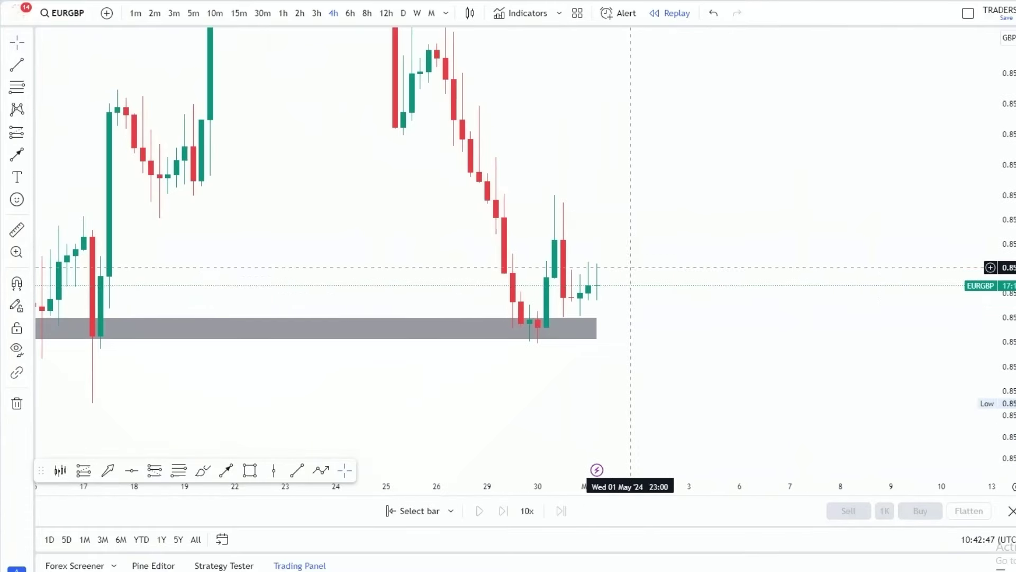
left_click_drag(885, 307, 895, 279)
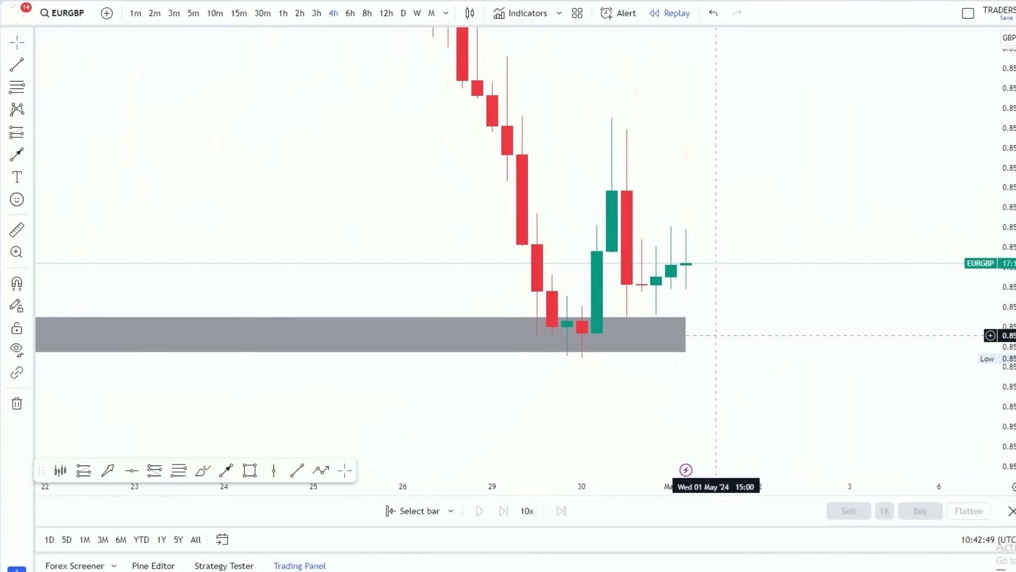
left_click_drag(686, 335, 433, 334)
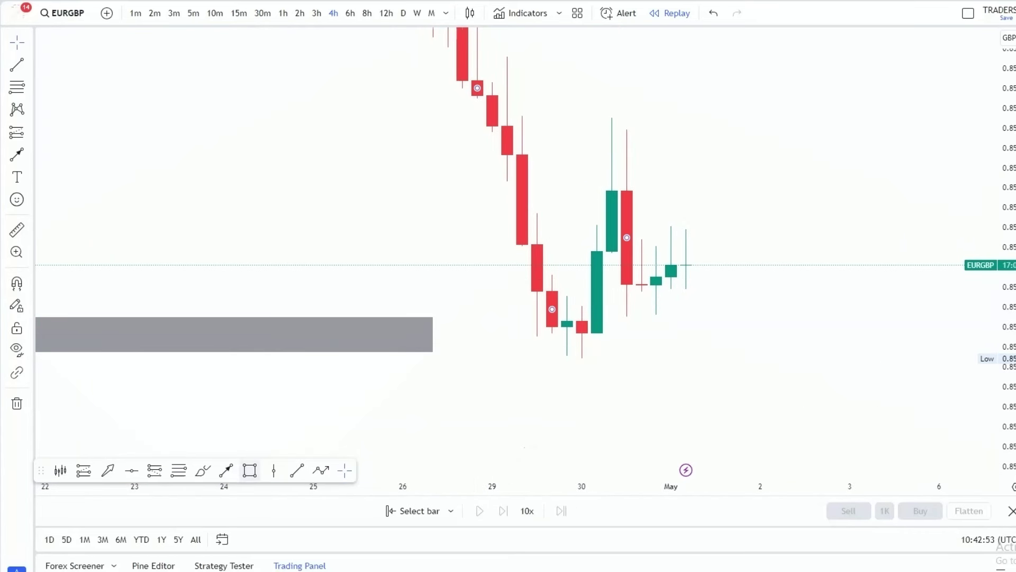
Draw green arrows pointing at the 30 Apr 03:00 red candle and the top of the 30 Apr 11:00 green candle
left_click(226, 470)
left_click(582, 332)
left_click(626, 368)
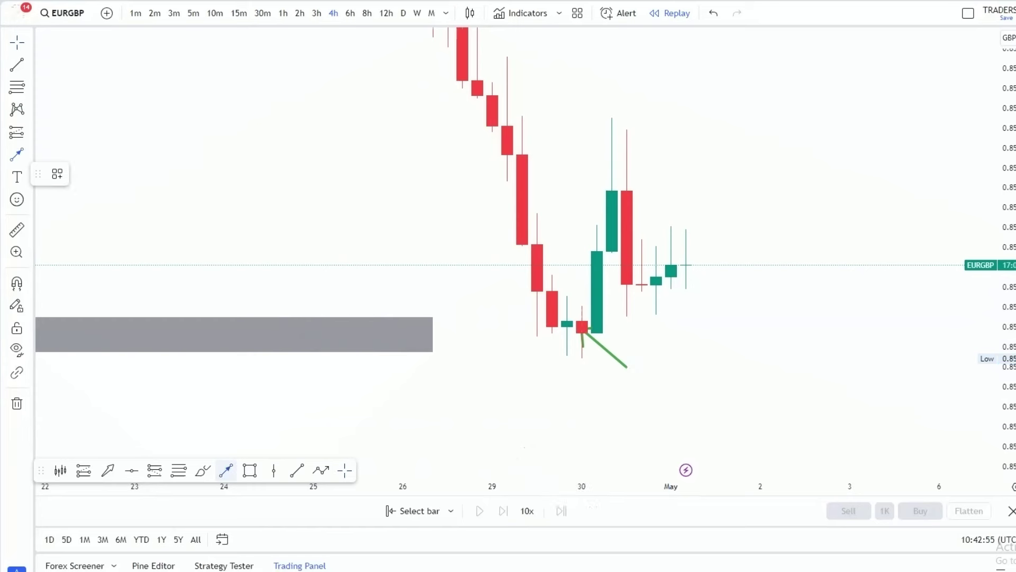
left_click(567, 149)
left_click(612, 186)
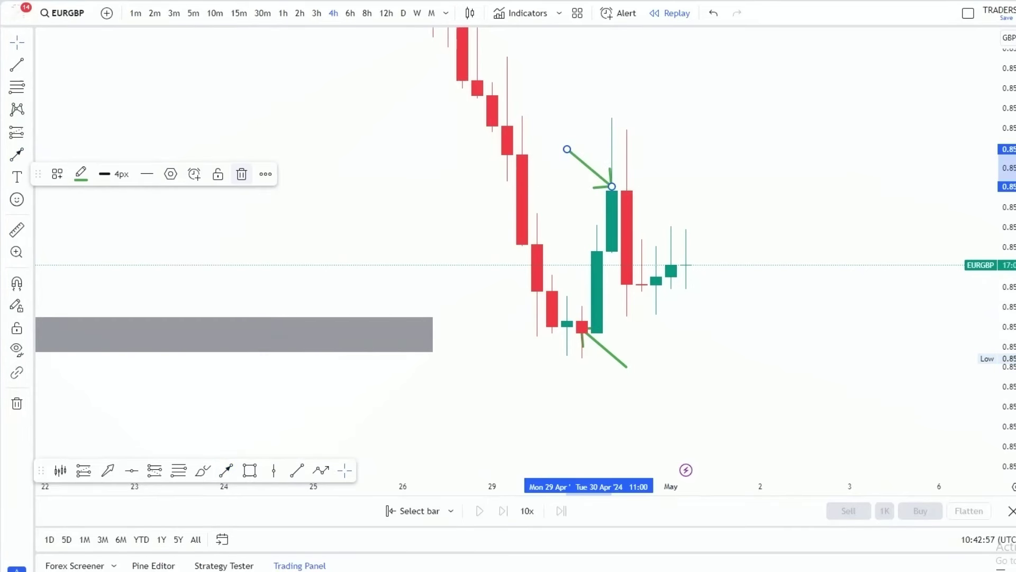
Remove both green arrows from the EURGBP candles
left_click(242, 173)
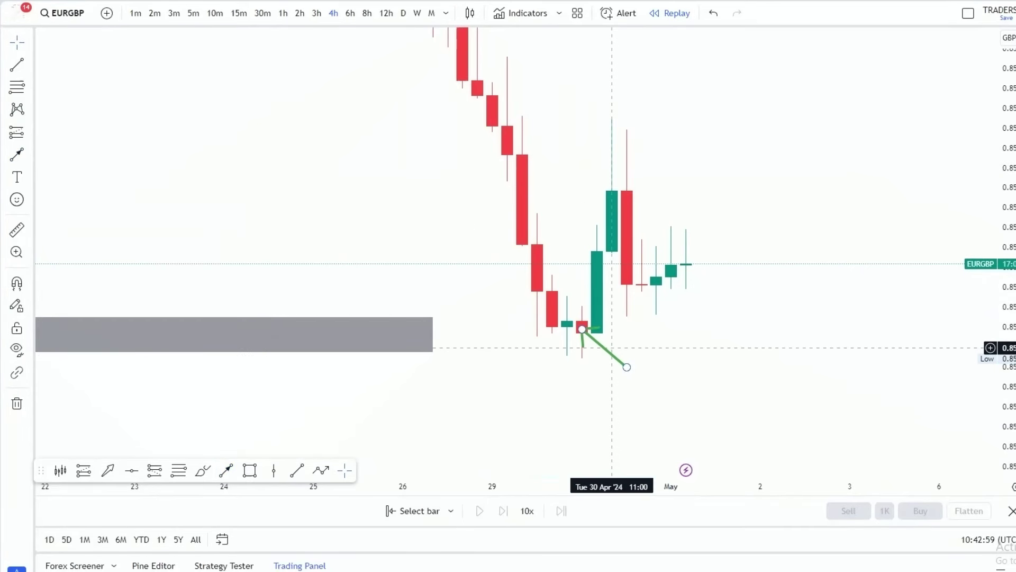
left_click(612, 351)
left_click(241, 174)
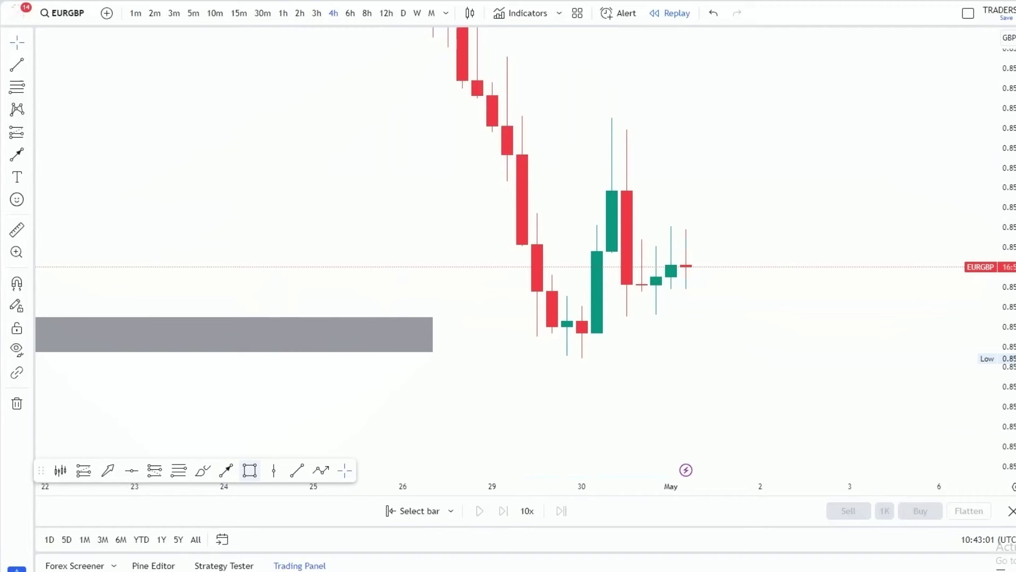
Draw thin rectangles along the swing low from 29 Apr 07:00 to 6 May 07:00 and swing high from 29 Apr 15:00 to 6 May 03:00
left_click(250, 471)
left_click(507, 360)
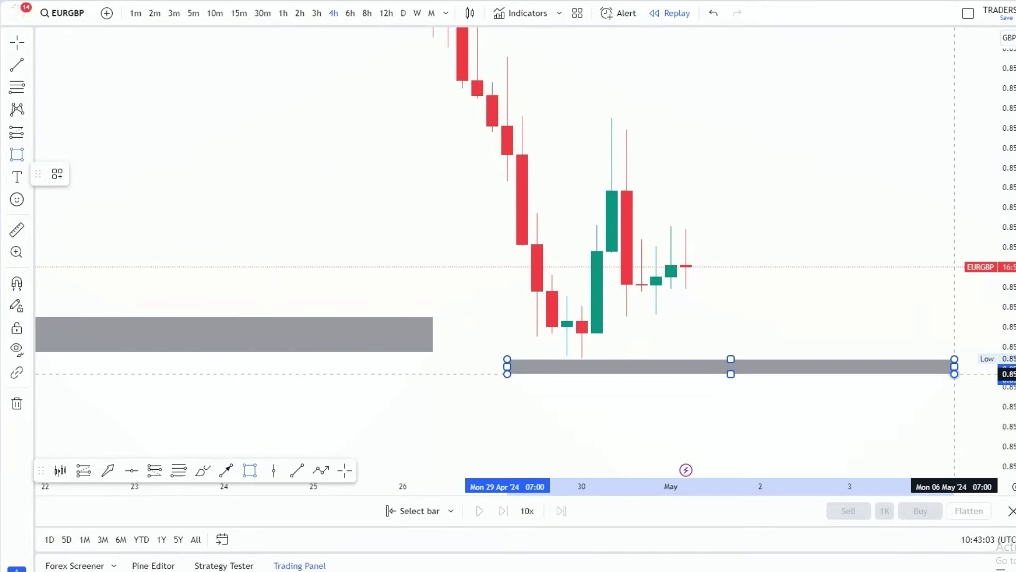
left_click(954, 355)
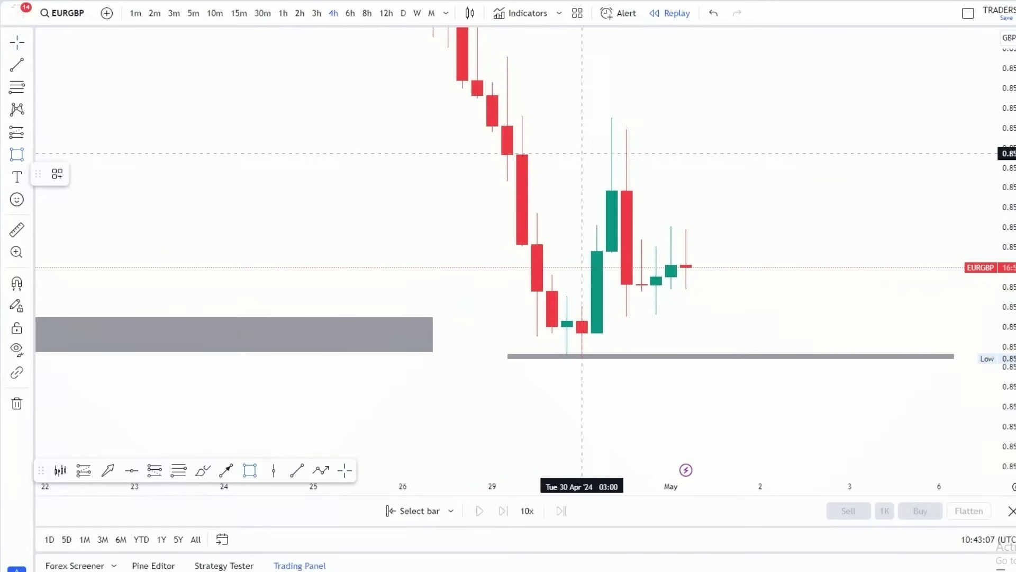
left_click(537, 118)
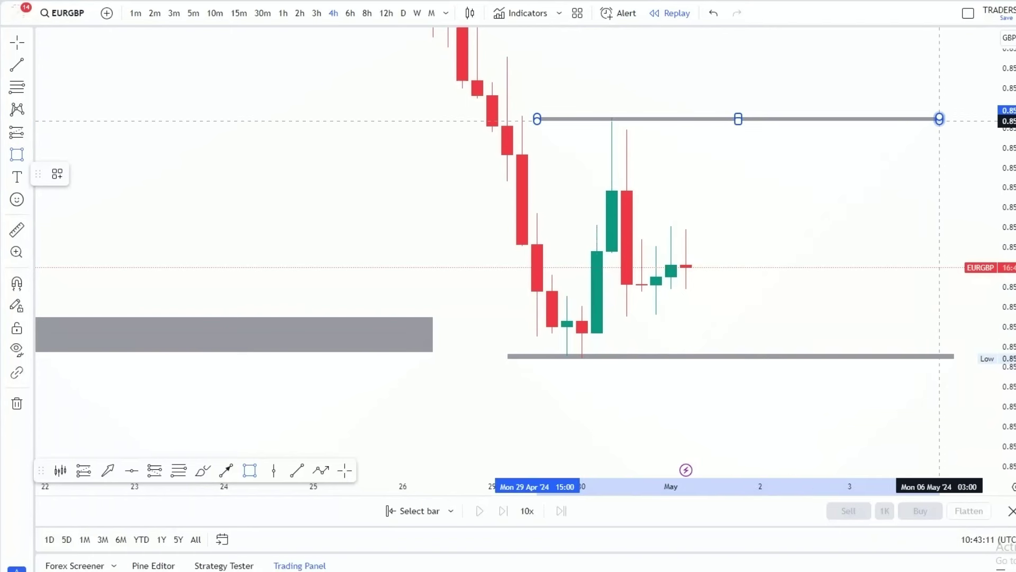
left_click(939, 119)
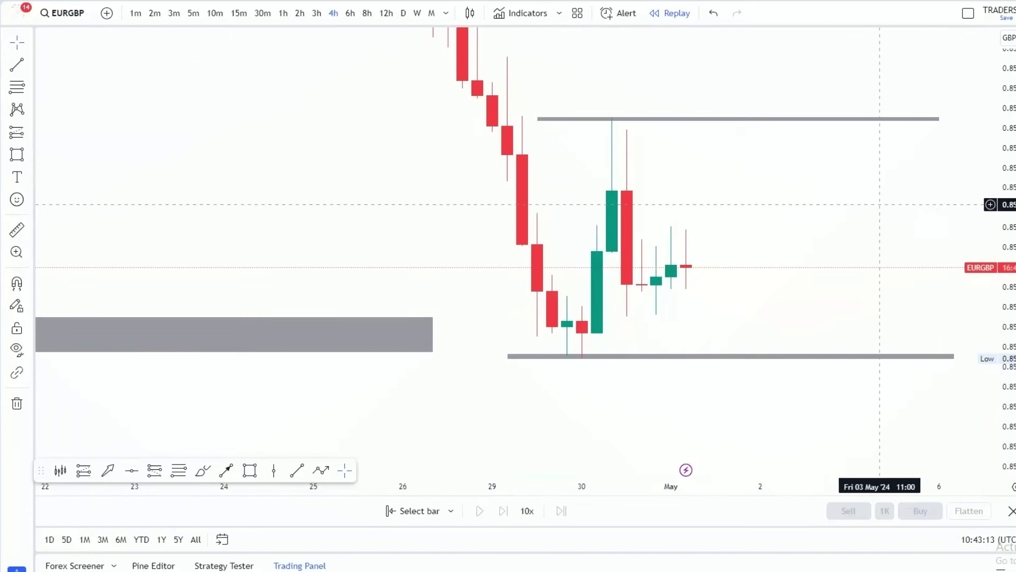
Draw a green arrow from the 1 May 03:00 candle up through the upper thin rectangle to 2 May 03:00
left_click_drag(818, 234, 719, 229)
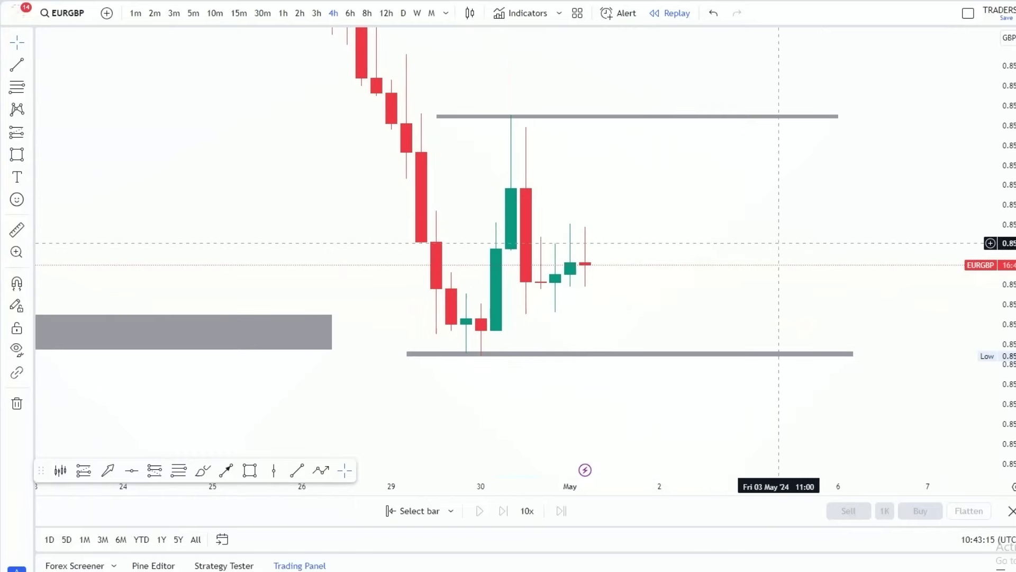
left_click_drag(779, 243, 735, 246)
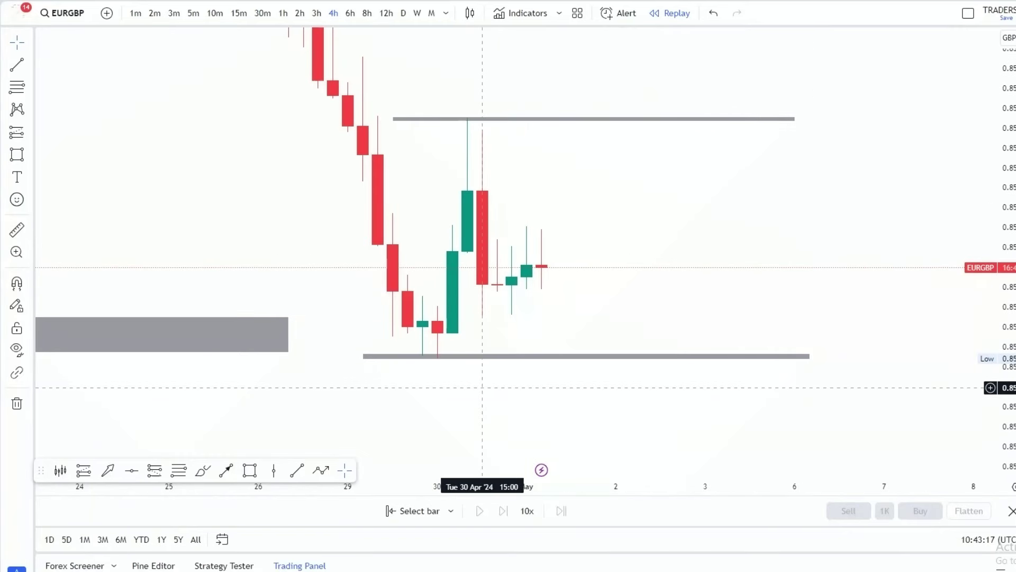
left_click(226, 470)
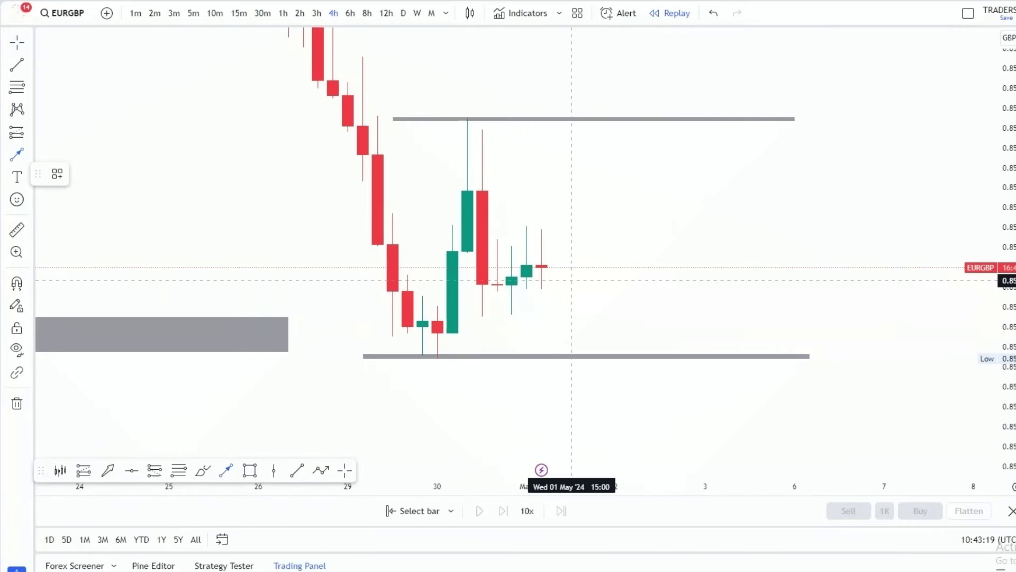
left_click(526, 284)
left_click(527, 285)
left_click(616, 82)
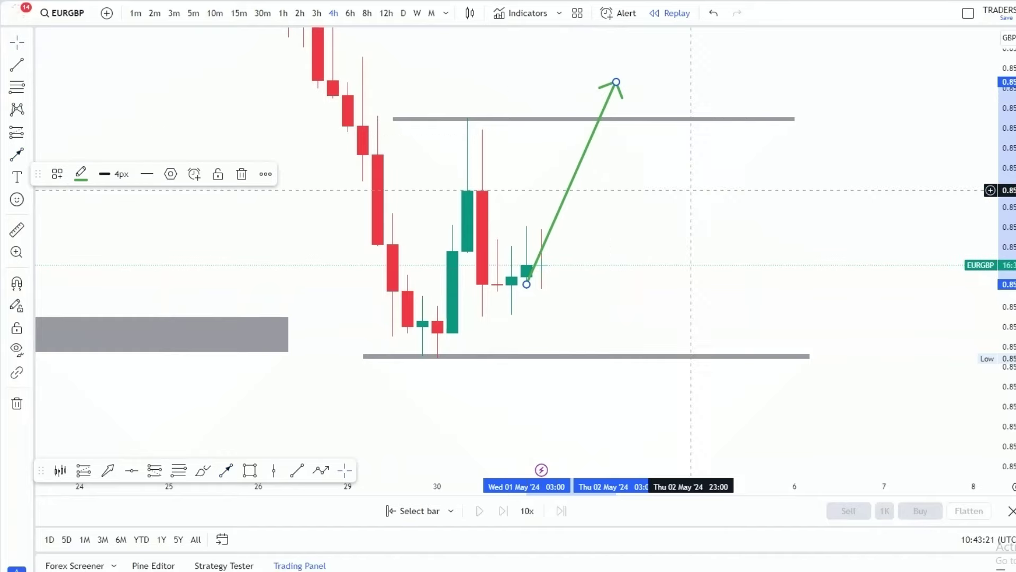
Extend the support zone to 3 May 07:00 and review its earlier reactions alongside the current range
left_click_drag(289, 335, 720, 335)
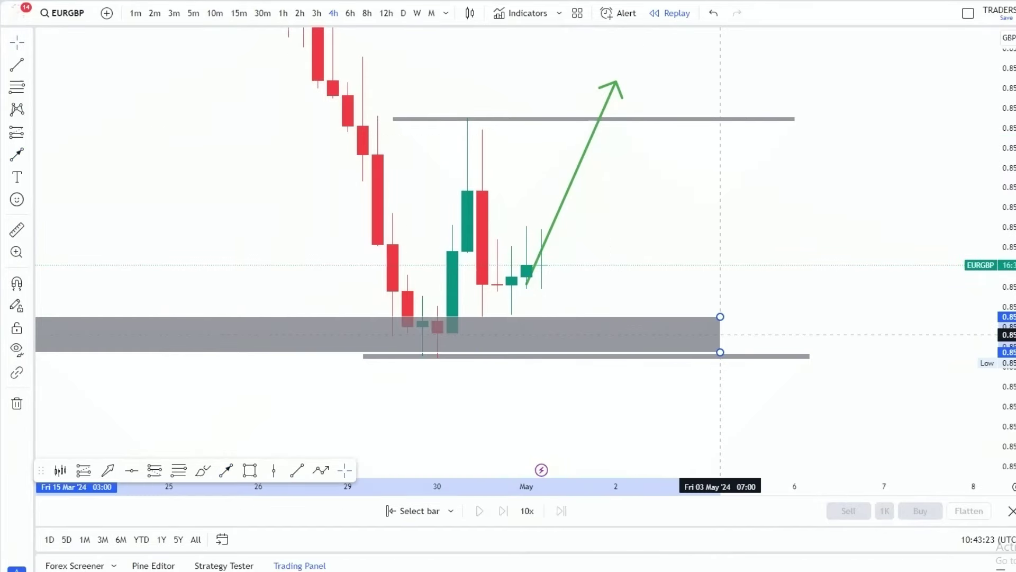
scroll(711, 291, "down", 3)
scroll(711, 290, "down", 8)
left_click(687, 233)
scroll(860, 311, "up", 7)
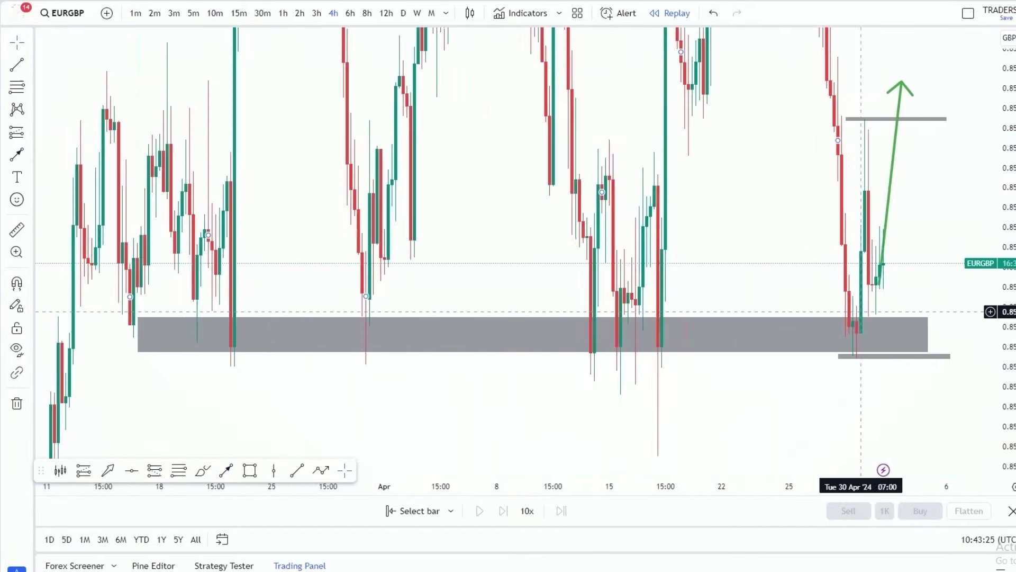
scroll(908, 262, "up", 5)
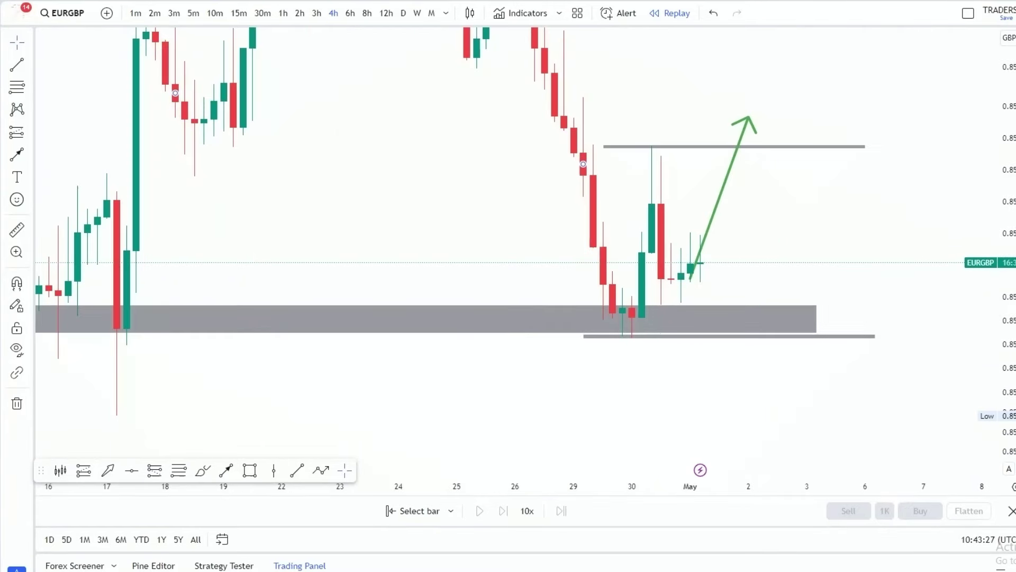
scroll(908, 262, "up", 3)
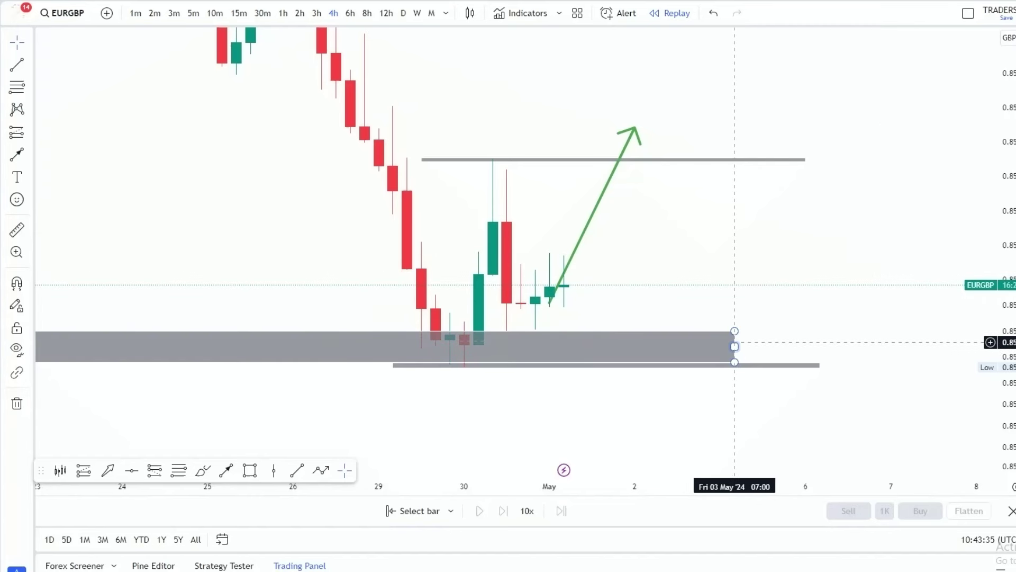
Shorten the support zone to end at 28 Apr 23:00 and remove the green breakout arrow
left_click_drag(734, 346, 364, 347)
left_click(630, 132)
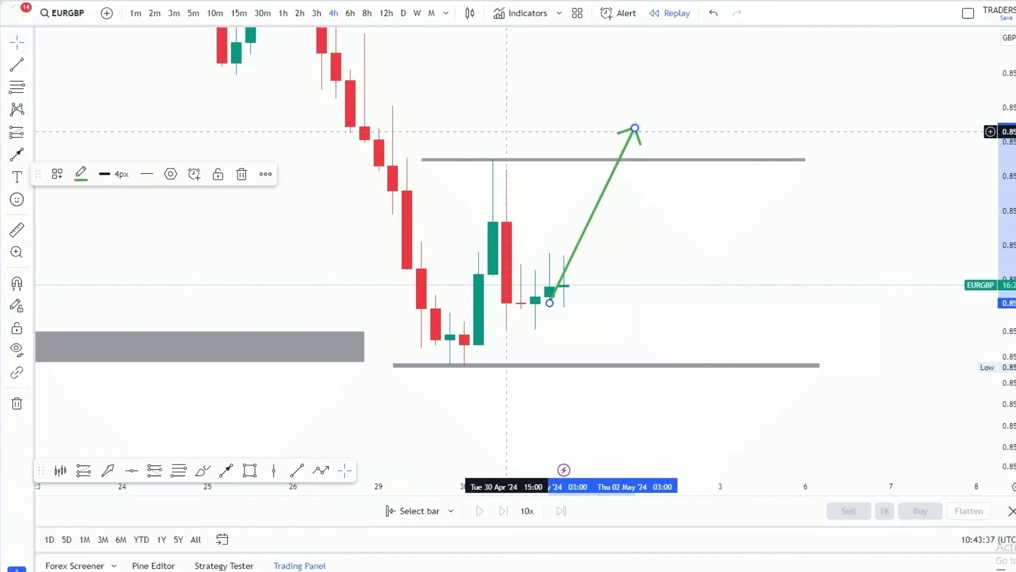
left_click(242, 174)
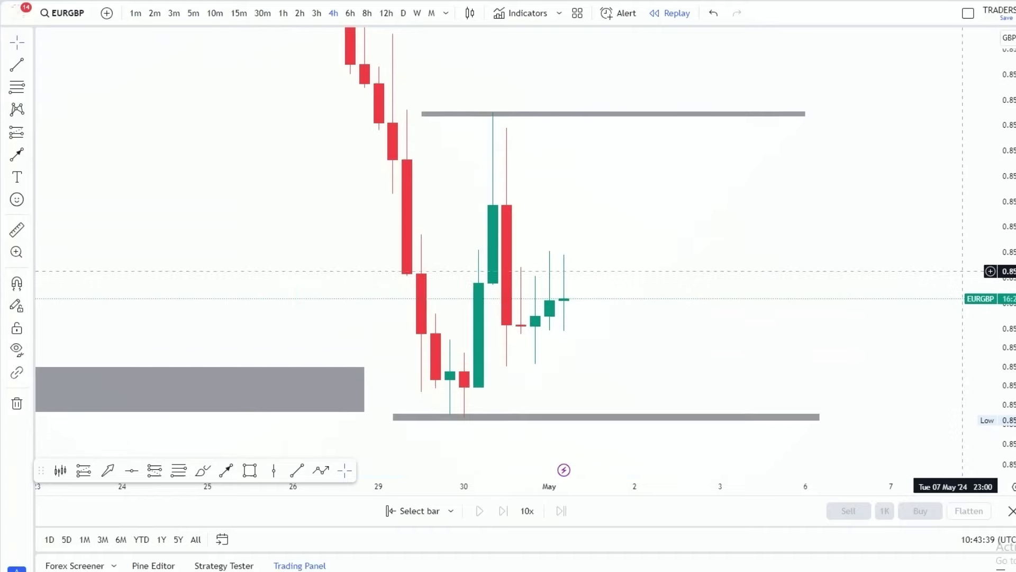
Draw two green arrows from the 1 May 07:00 candle, one above the upper thin rectangle and one below the lower
scroll(620, 249, "up", 3)
left_click_drag(619, 249, 839, 227)
left_click_drag(1005, 176, 1004, 200)
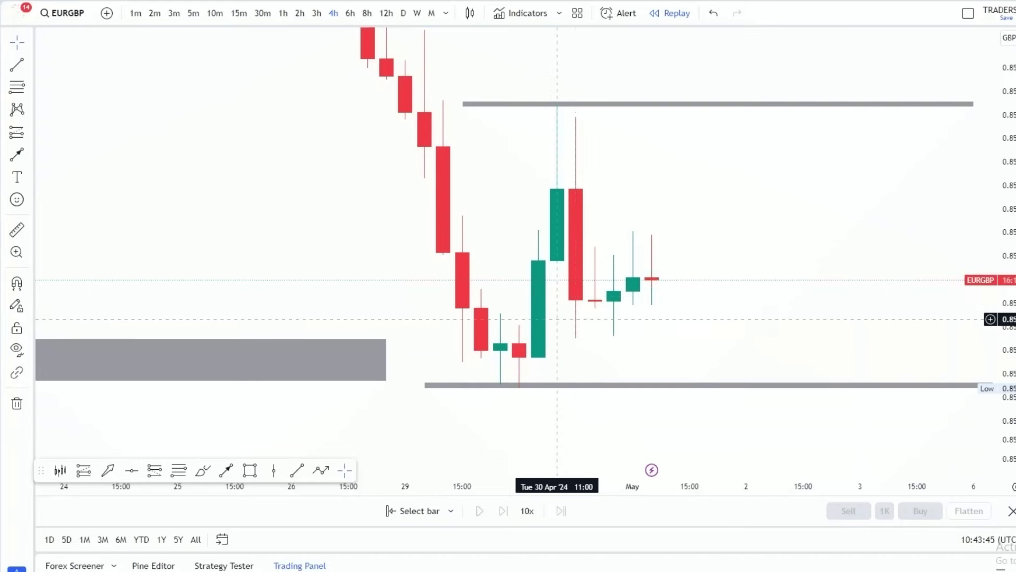
left_click_drag(539, 360, 483, 358)
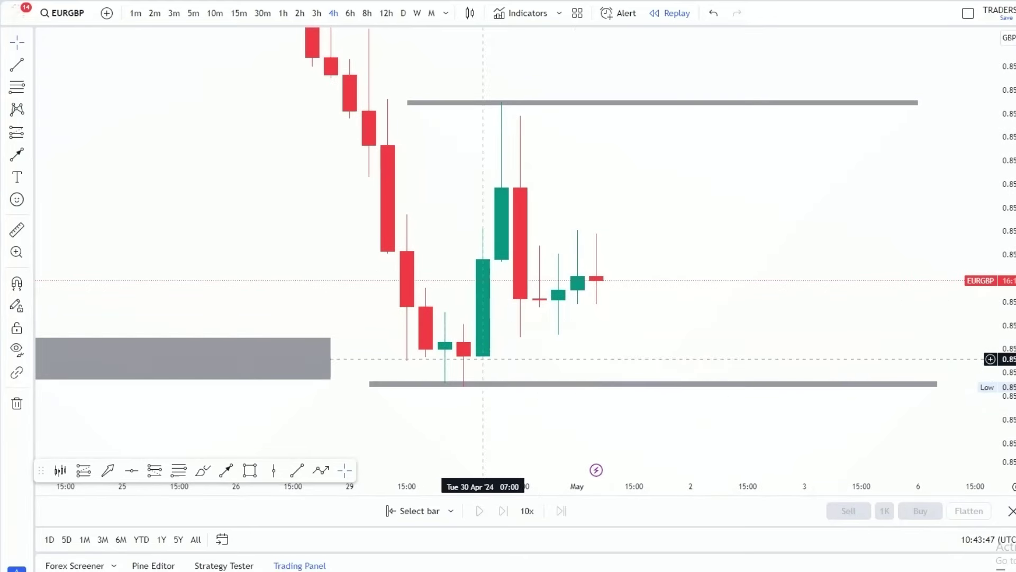
left_click_drag(595, 367, 555, 376)
left_click(226, 470)
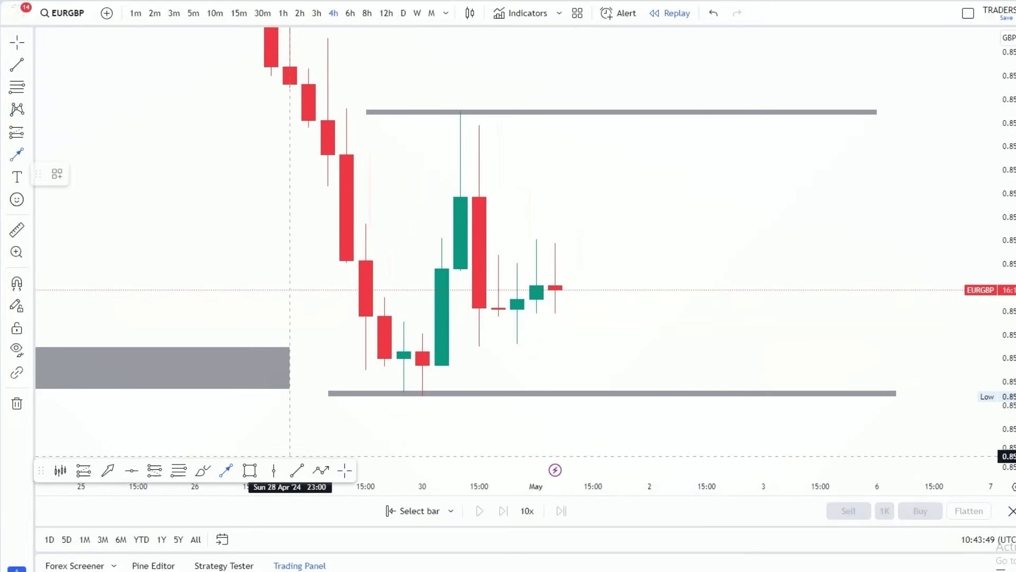
left_click(555, 291)
left_click(612, 71)
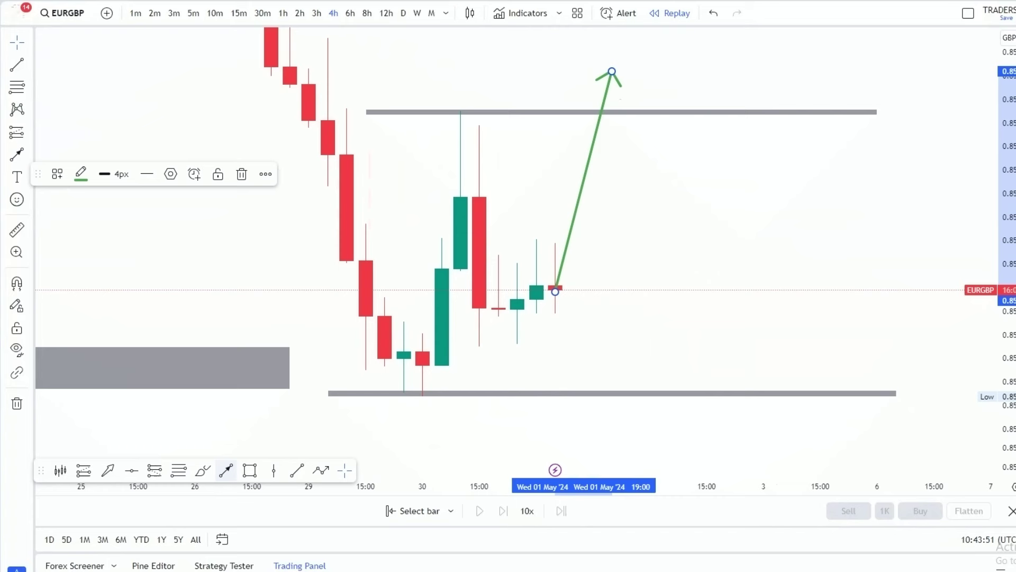
left_click(555, 281)
left_click(631, 453)
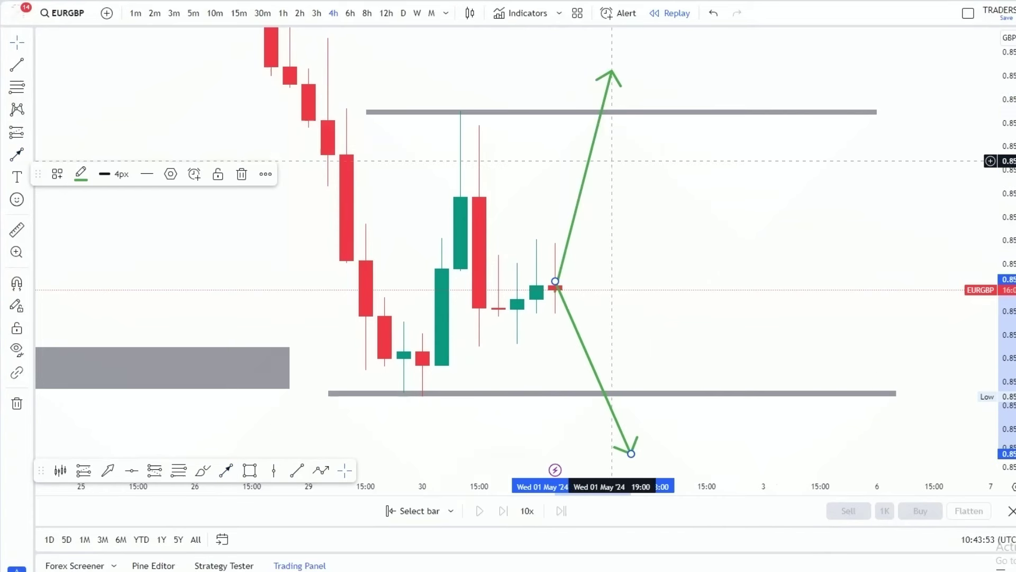
Remove the downward and upward breakout arrows, keeping the support zone and the two thin rectangles
left_click(242, 174)
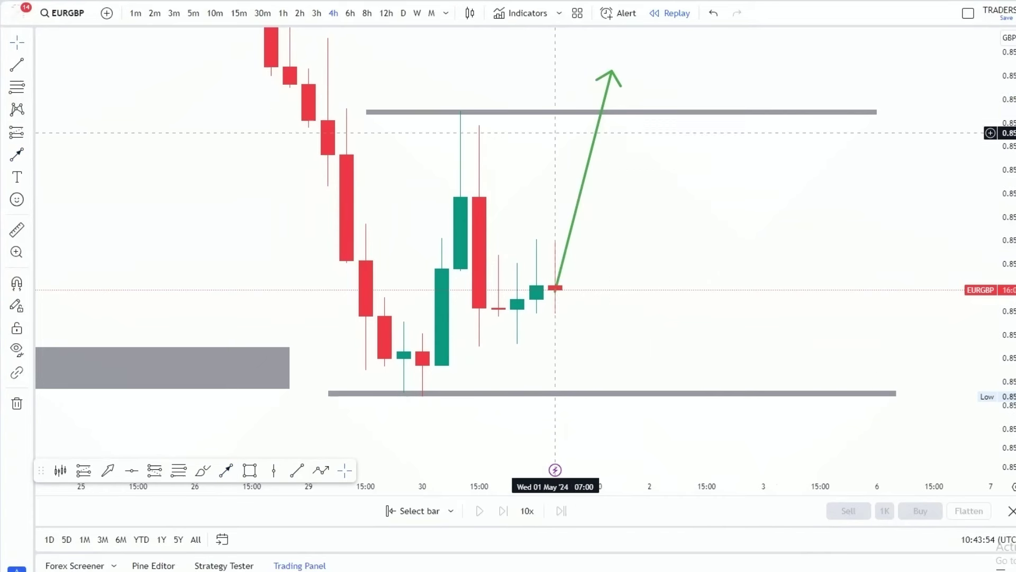
left_click(612, 70)
left_click(241, 173)
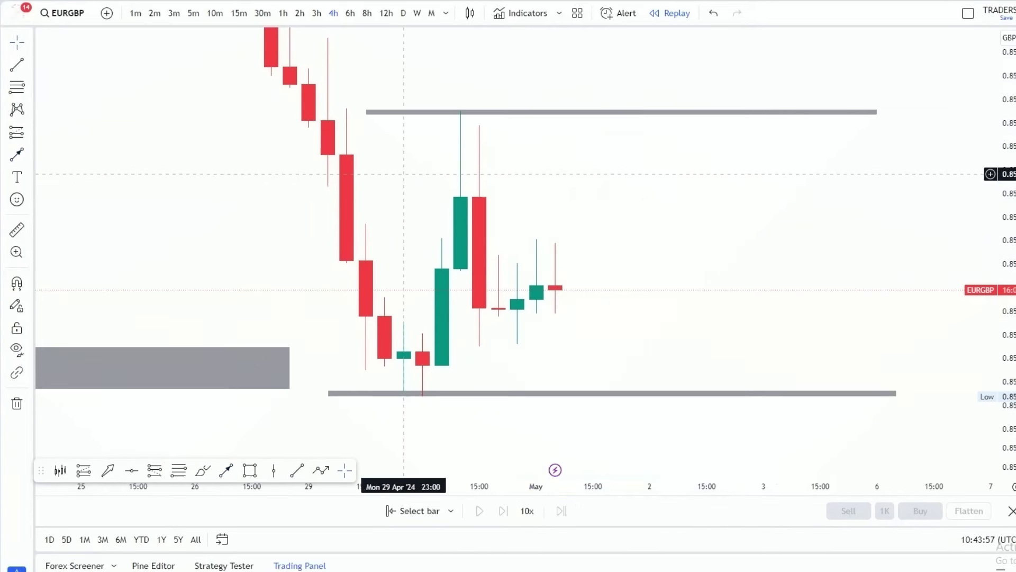